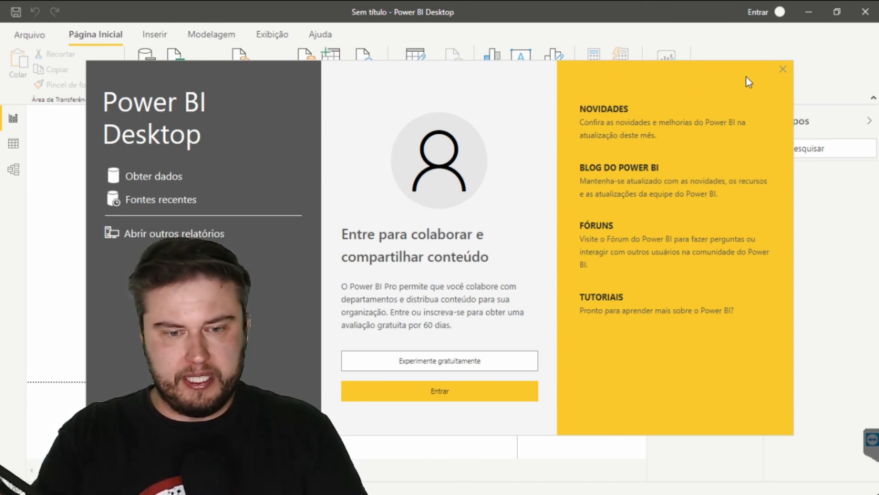
# Dismiss the start screen and enlarge the display with the screen magnifier
pyautogui.click(781, 69)
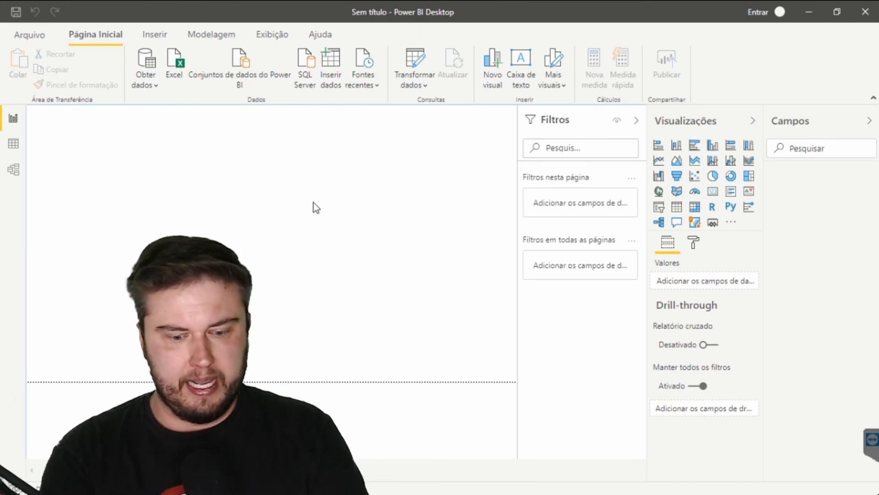
pyautogui.press('super+plus')
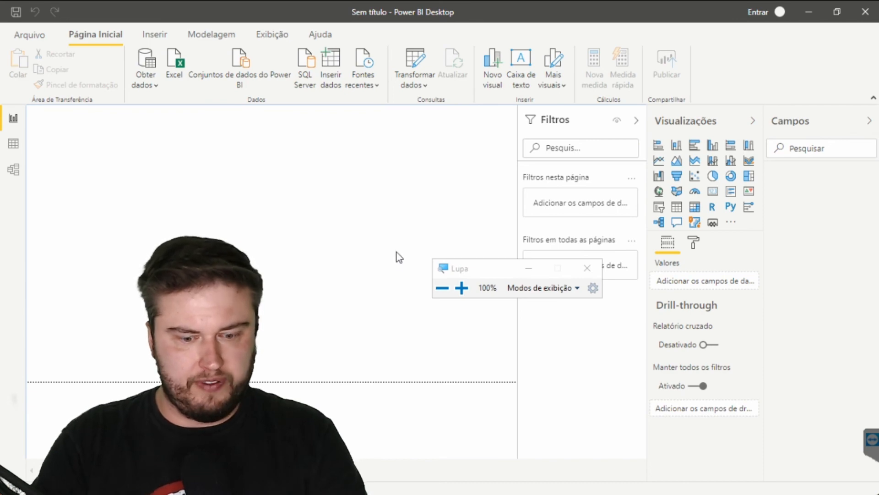
pyautogui.press('super+plus')
pyautogui.click(631, 280)
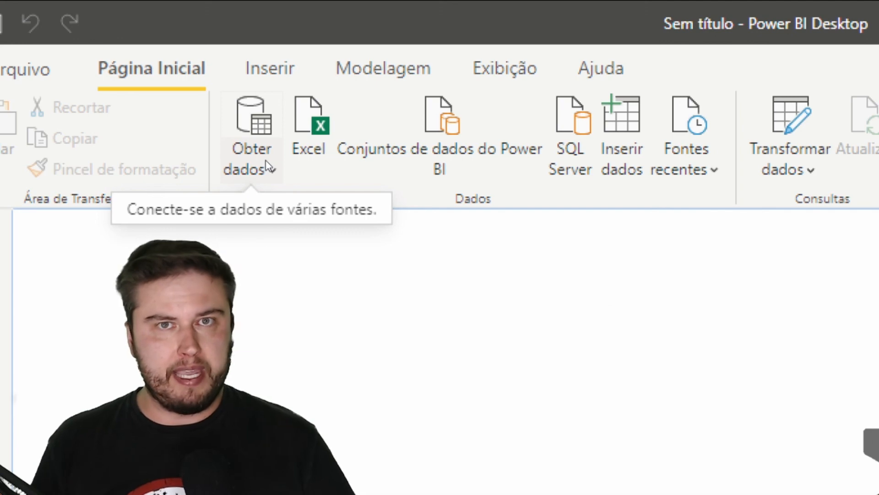
# Connect to the Excel workbook Vendas.xlsx in the Aula Power BI folder as a data source
pyautogui.click(269, 167)
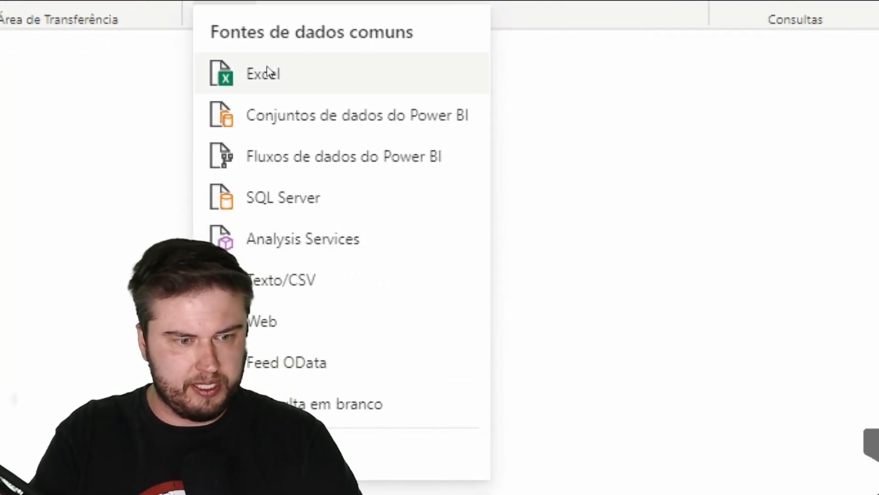
pyautogui.click(268, 72)
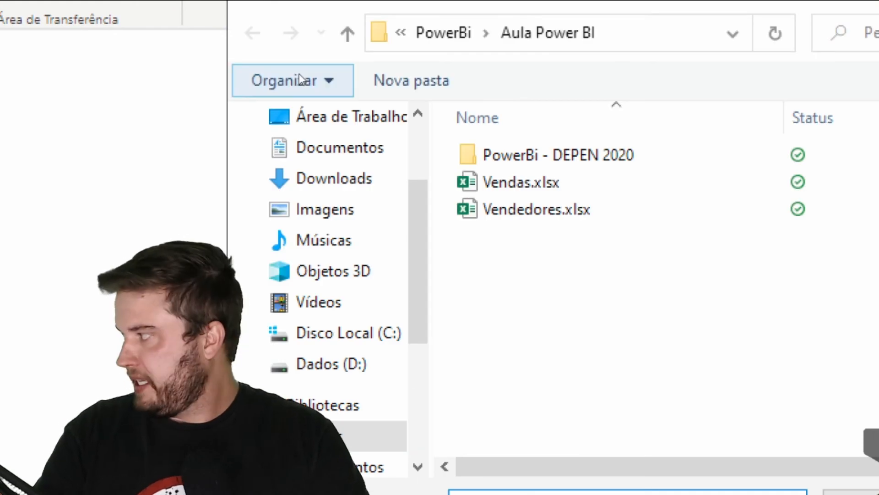
pyautogui.write('2')
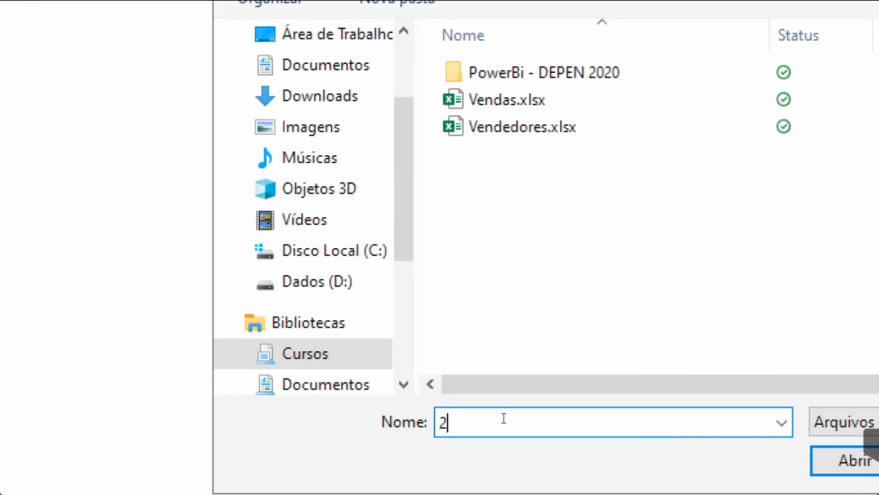
pyautogui.press('BackSpace')
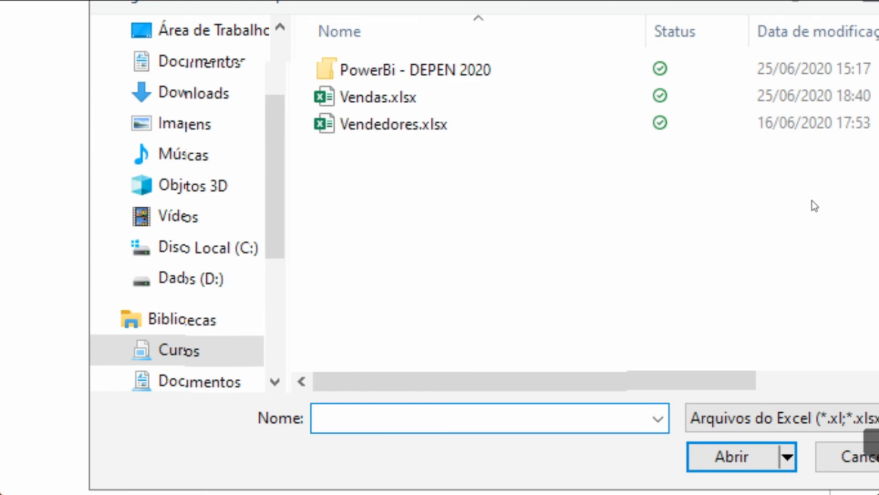
pyautogui.click(444, 100)
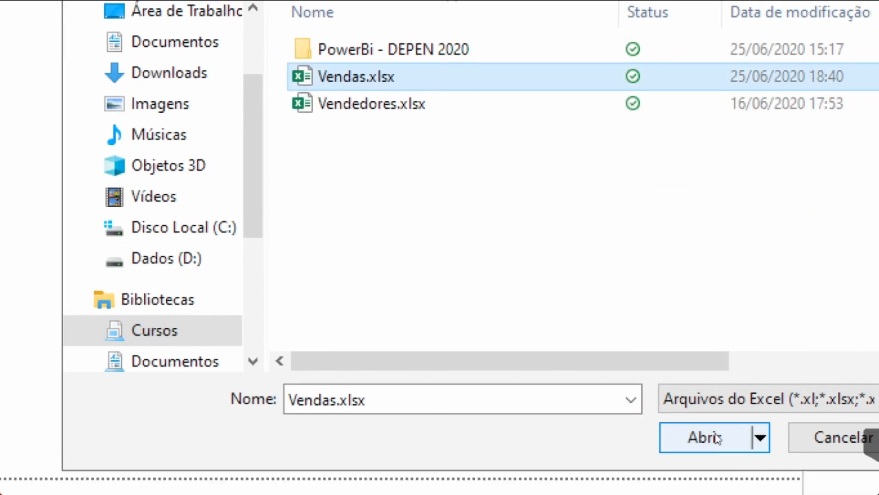
pyautogui.click(717, 437)
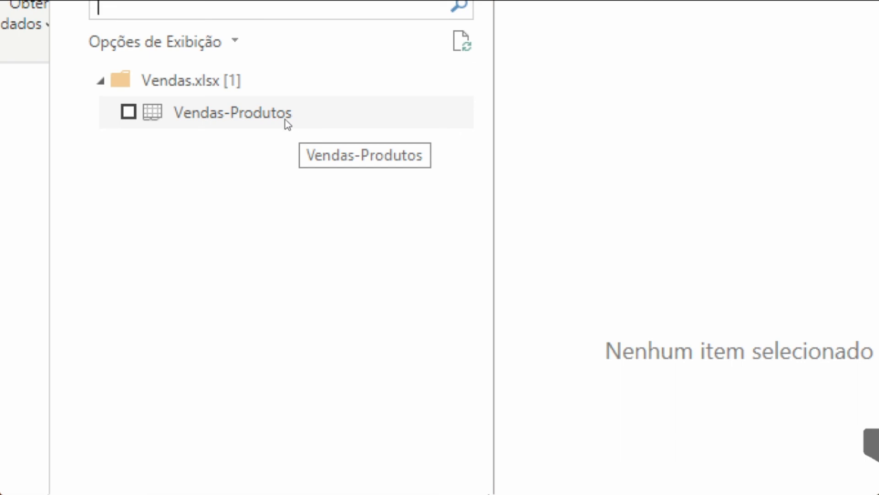
# Choose the Vendas-Produtos table and open it for data transformation instead of loading it directly
pyautogui.click(130, 111)
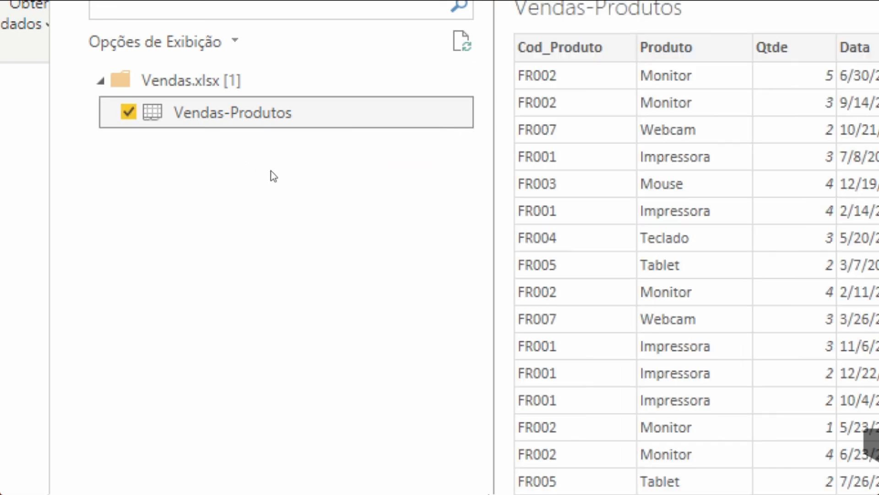
pyautogui.moveTo(493, 241); pyautogui.dragTo(405, 241)
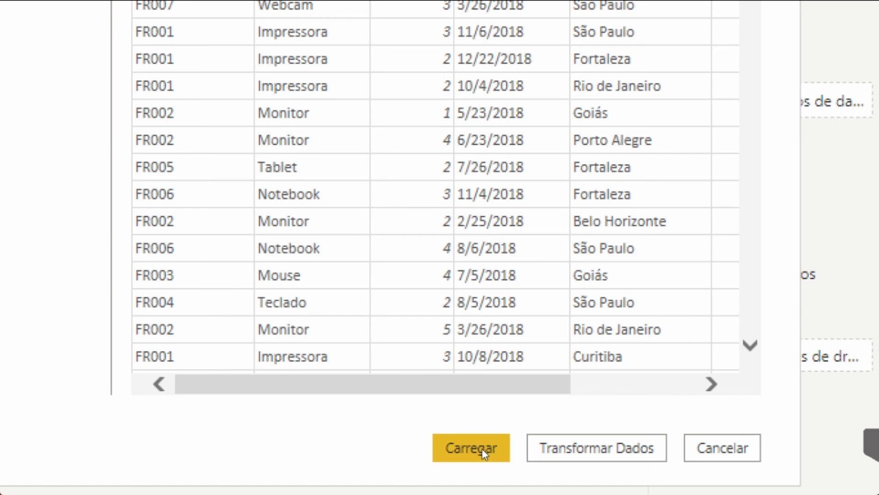
pyautogui.click(573, 447)
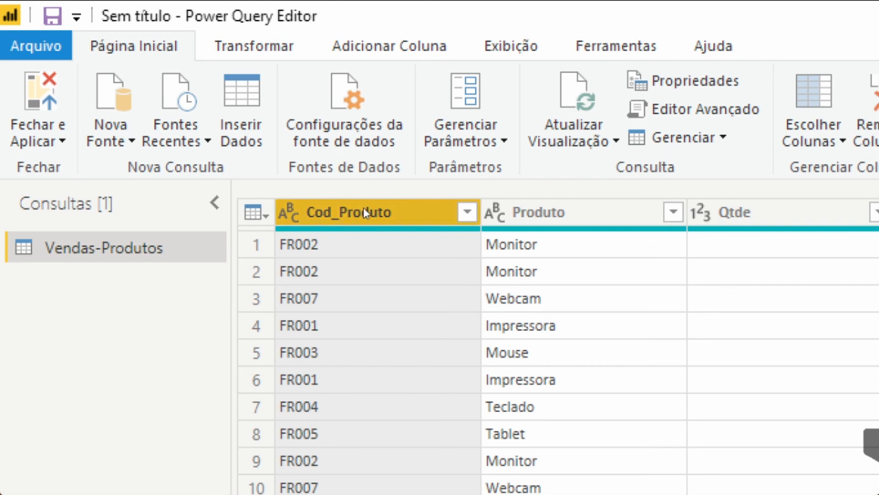
# Examine the data types available for the Cod_Produto column
pyautogui.click(289, 212)
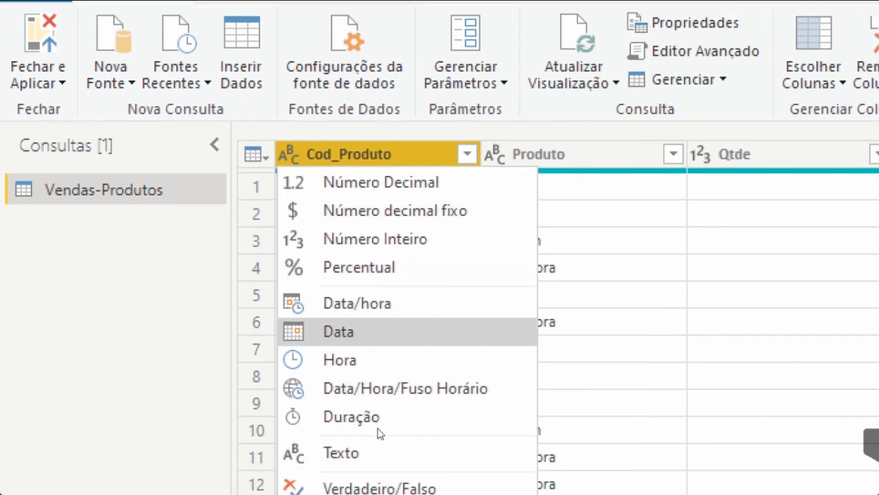
pyautogui.click(294, 153)
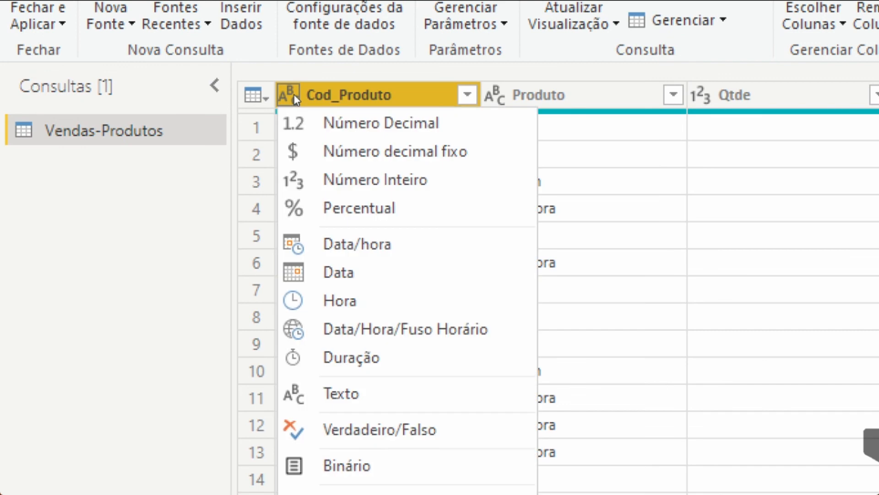
pyautogui.click(322, 89)
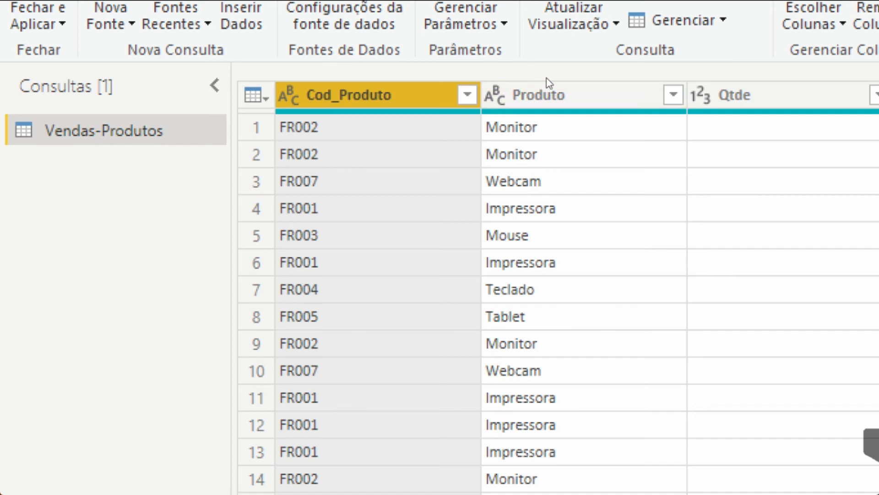
pyautogui.click(551, 89)
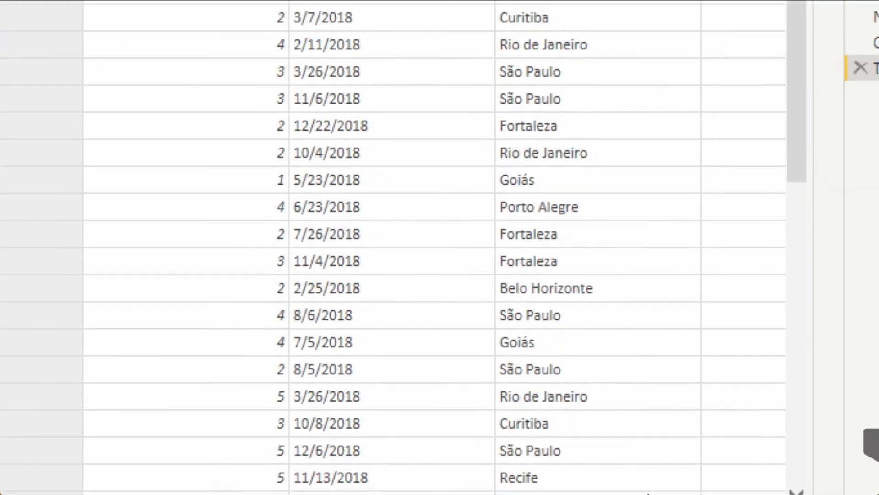
# Try to change the Data column's type to Data, replacing the existing conversion
pyautogui.moveTo(488, 454); pyautogui.dragTo(639, 452)
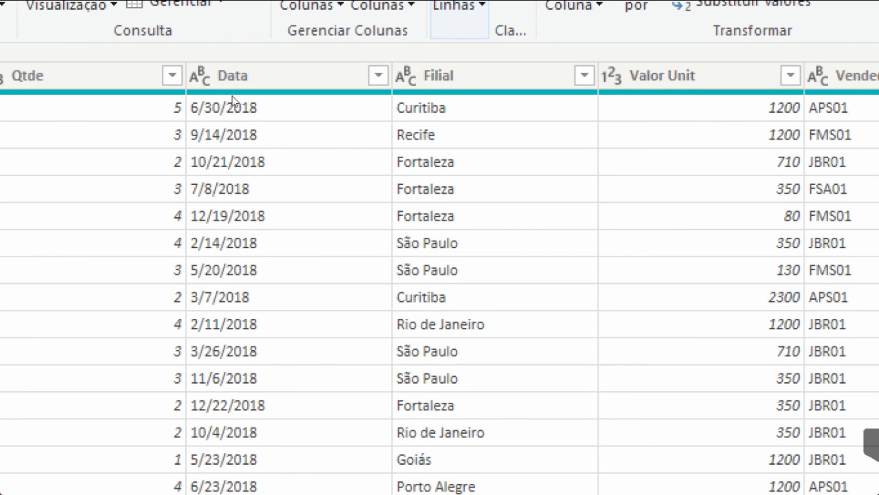
pyautogui.click(206, 81)
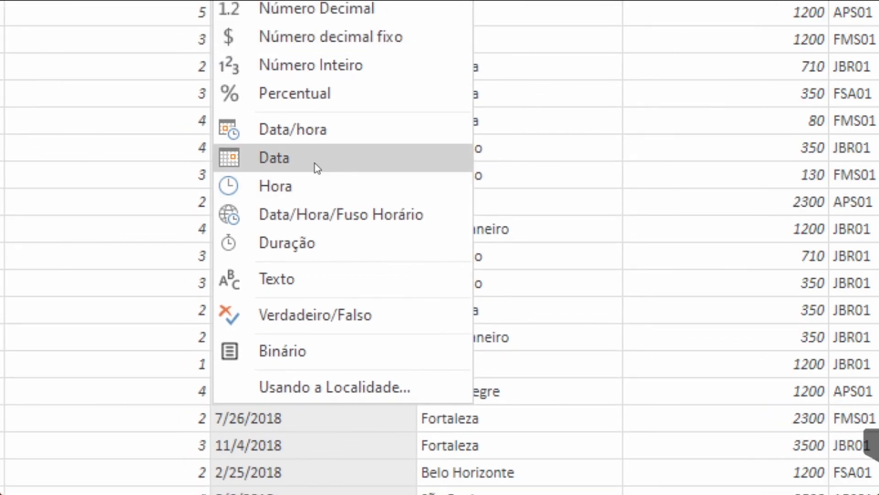
pyautogui.click(314, 163)
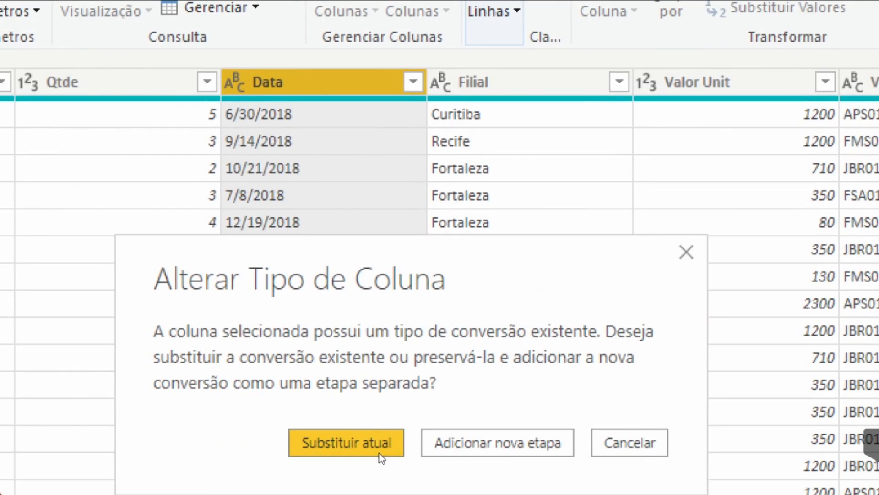
pyautogui.click(380, 453)
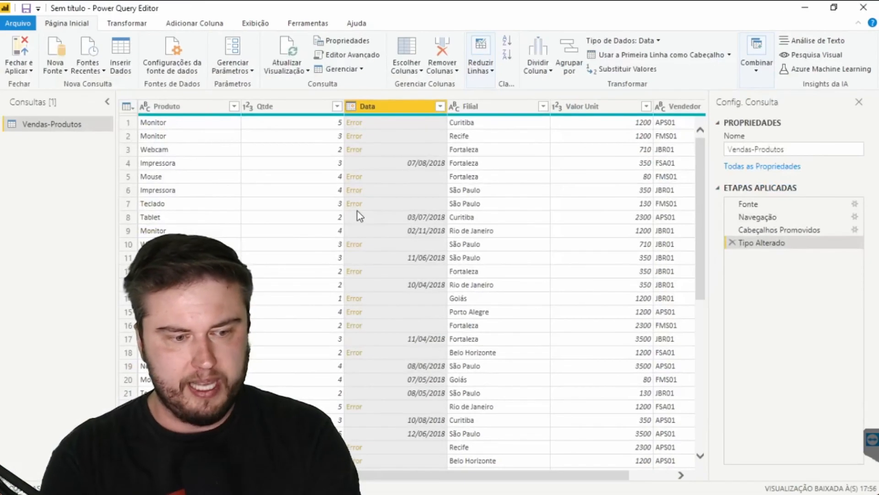
# Remove the applied step Tipo Alterado and start a locale-based type change on the Data column with data type Data
pyautogui.click(728, 243)
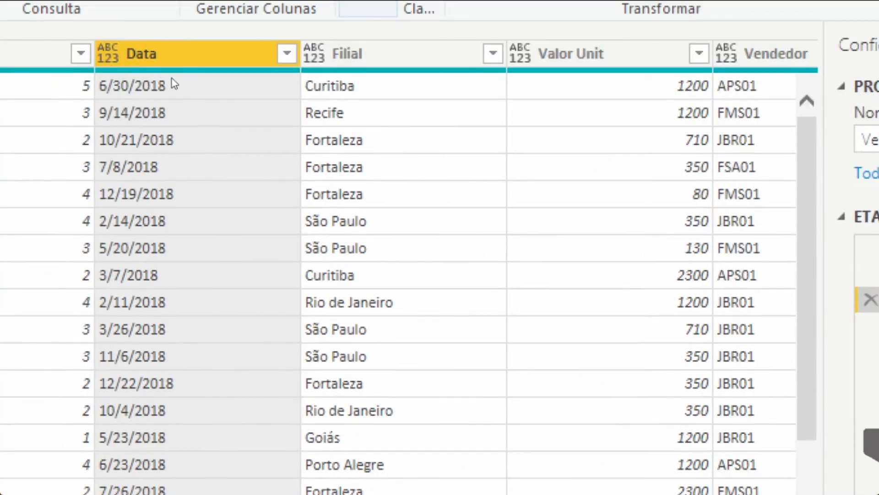
pyautogui.click(110, 53)
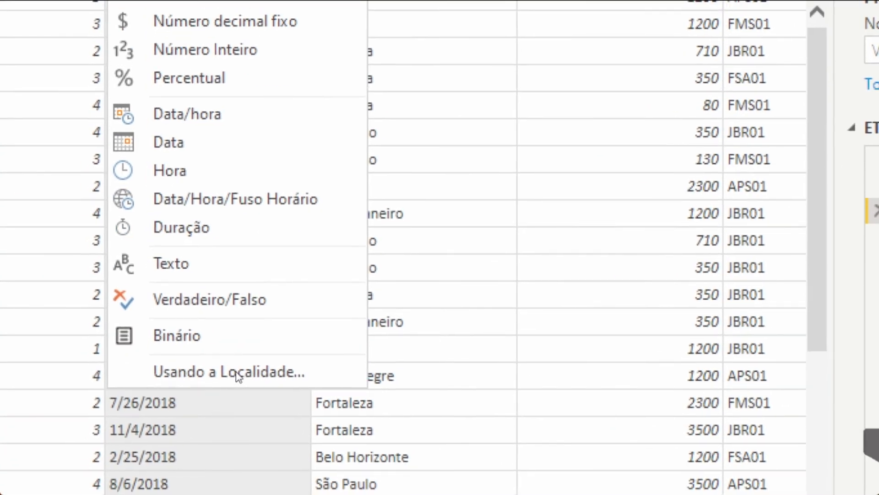
pyautogui.click(227, 460)
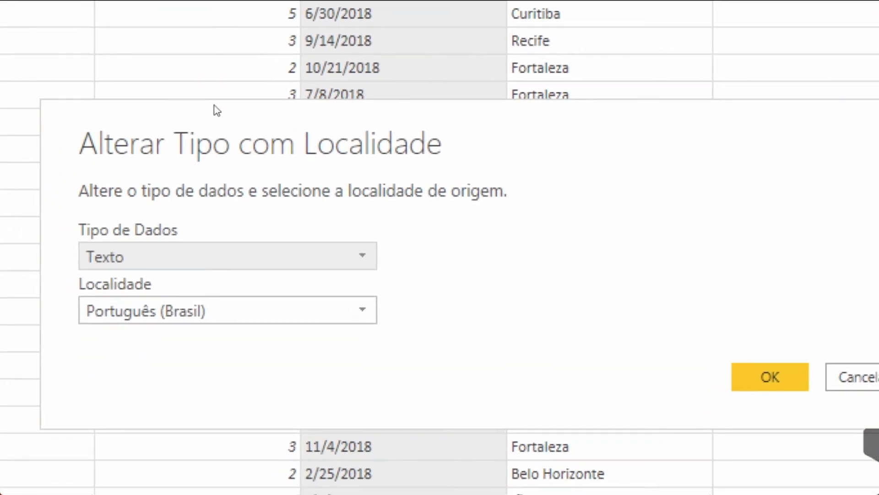
pyautogui.click(318, 257)
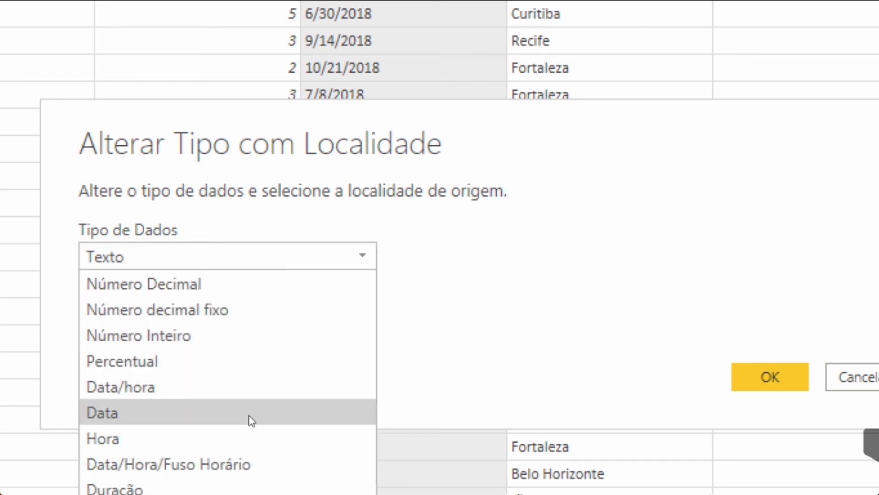
pyautogui.click(252, 420)
# Set the source locale of the Data column's conversion to Inglês (Estados Unidos) and apply the type change
pyautogui.click(329, 304)
pyautogui.scroll(3, 385, 53)
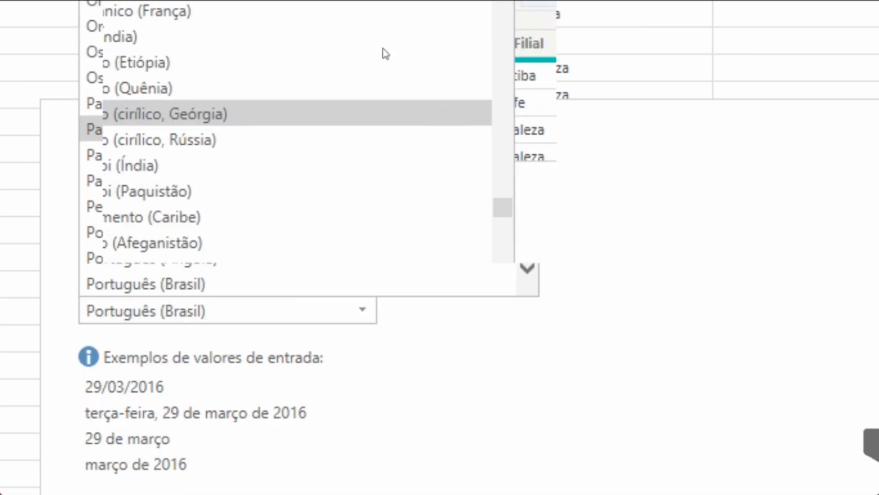
pyautogui.scroll(15, 386, 54)
pyautogui.scroll(18, 163, 244)
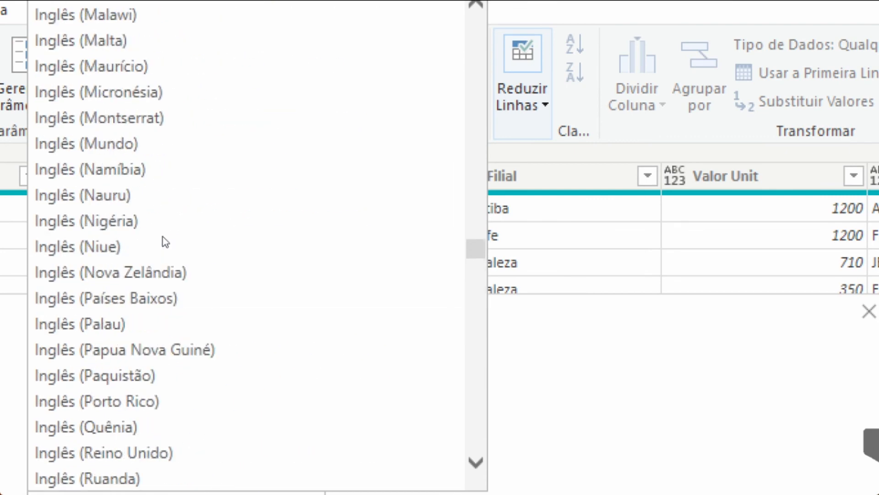
pyautogui.scroll(7, 166, 247)
pyautogui.scroll(3, 168, 251)
pyautogui.scroll(6, 171, 238)
pyautogui.click(169, 299)
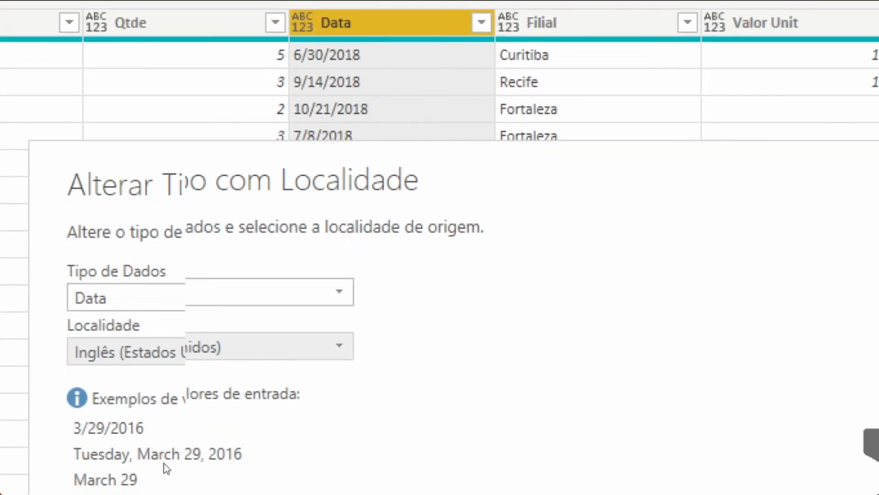
pyautogui.click(518, 469)
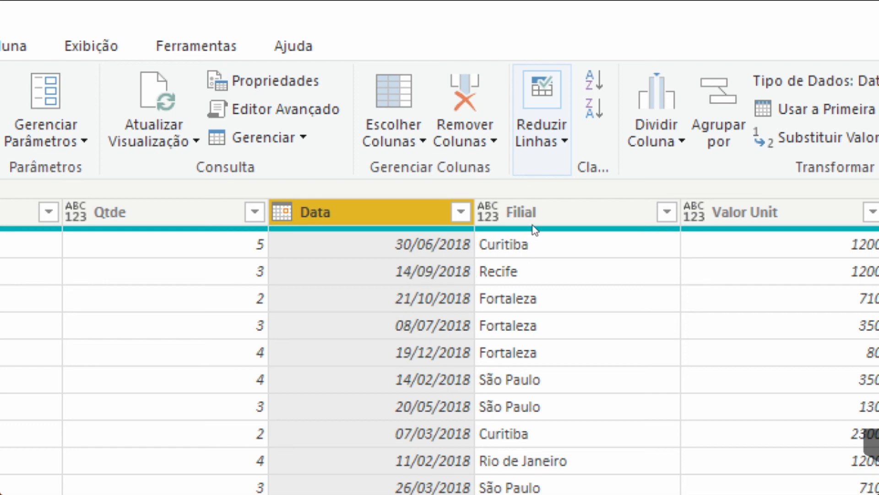
# Set the Filial column's data type to Texto
pyautogui.click(489, 218)
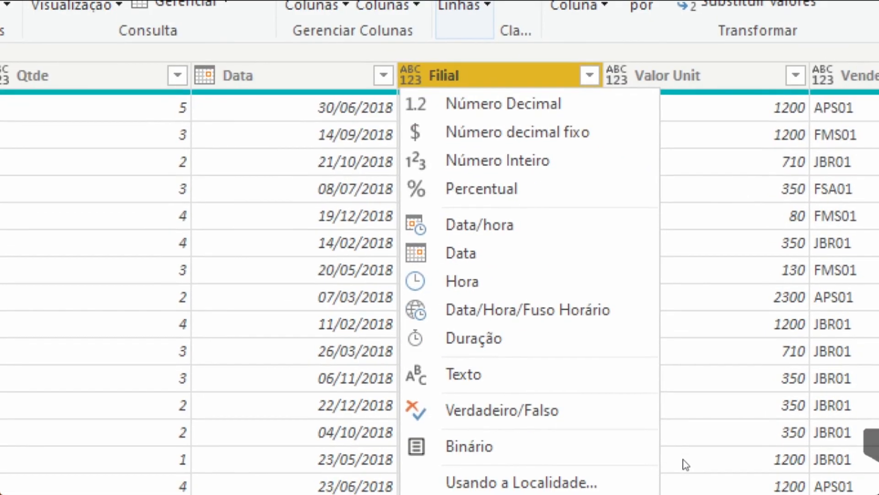
pyautogui.click(417, 74)
pyautogui.click(418, 78)
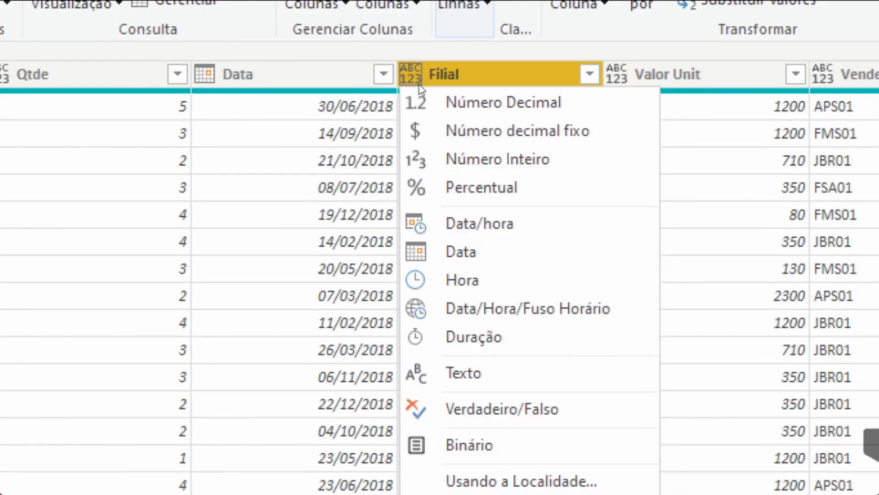
pyautogui.click(457, 374)
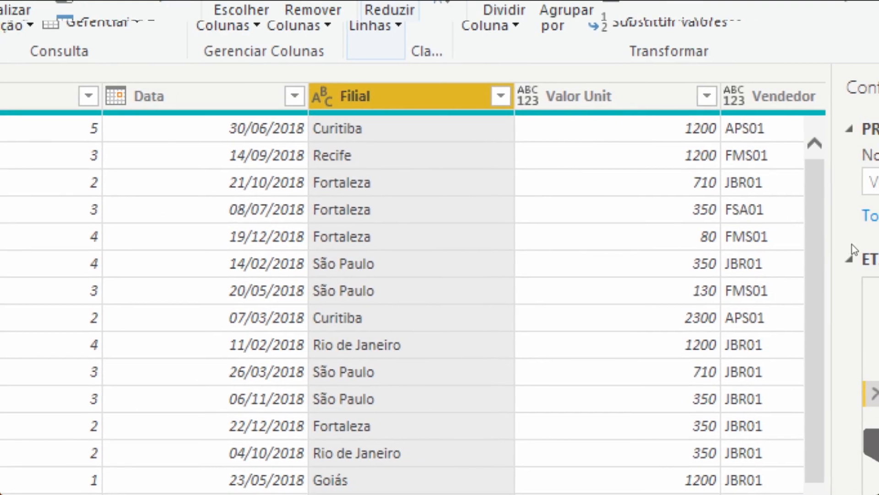
# Set the Valor Unit column's data type to Número Decimal, and close the query editor applying all pending changes
pyautogui.click(524, 97)
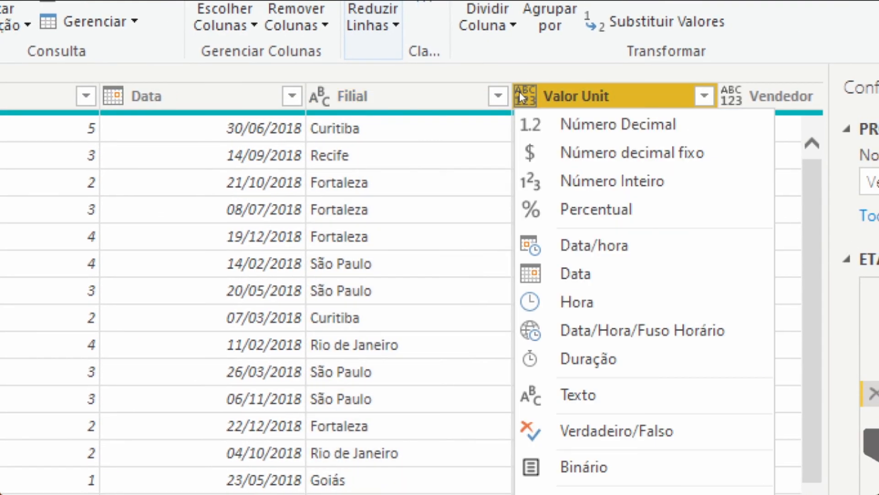
pyautogui.click(562, 123)
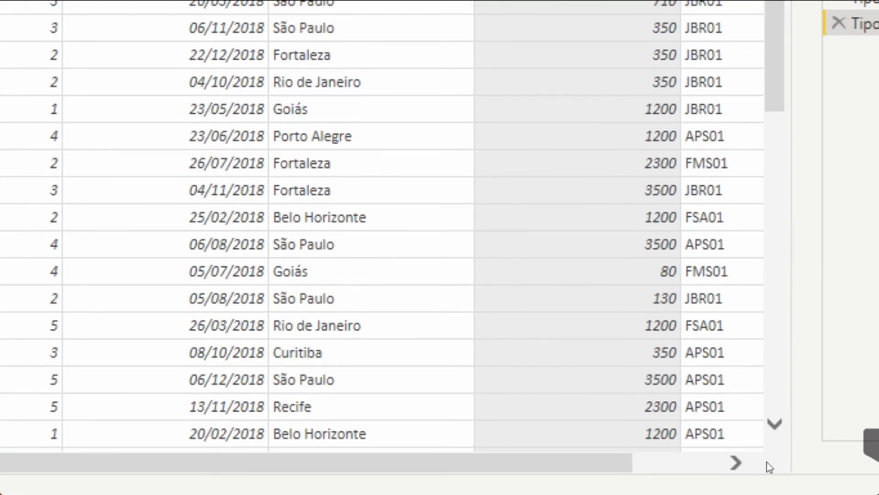
pyautogui.click(737, 463)
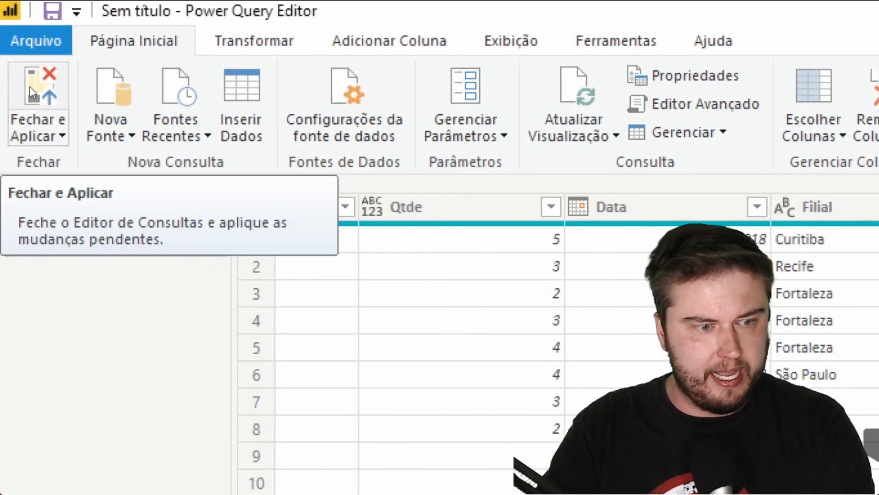
pyautogui.click(32, 97)
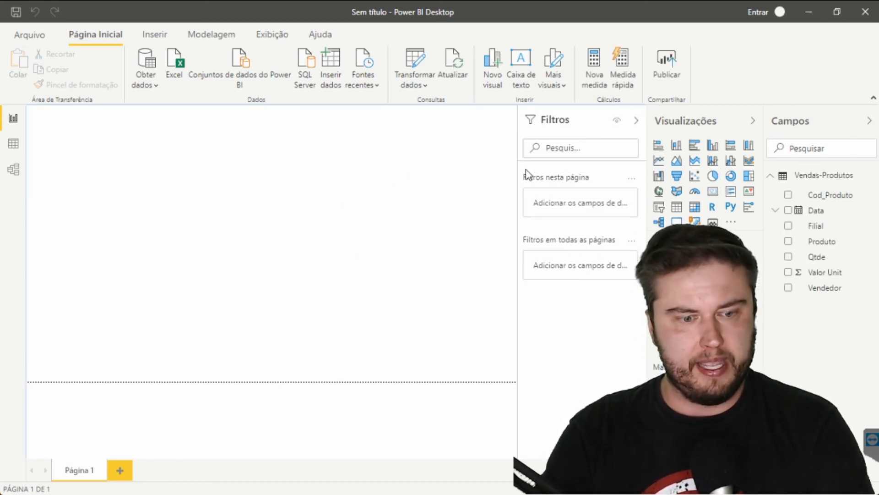
# Examine the loaded Vendas-Produtos table in the data view and in the model view
pyautogui.click(796, 179)
pyautogui.click(797, 179)
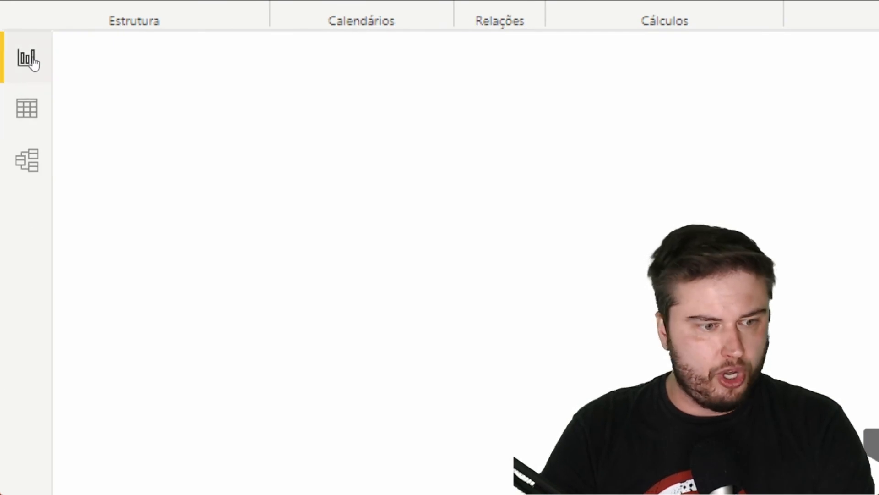
pyautogui.click(30, 107)
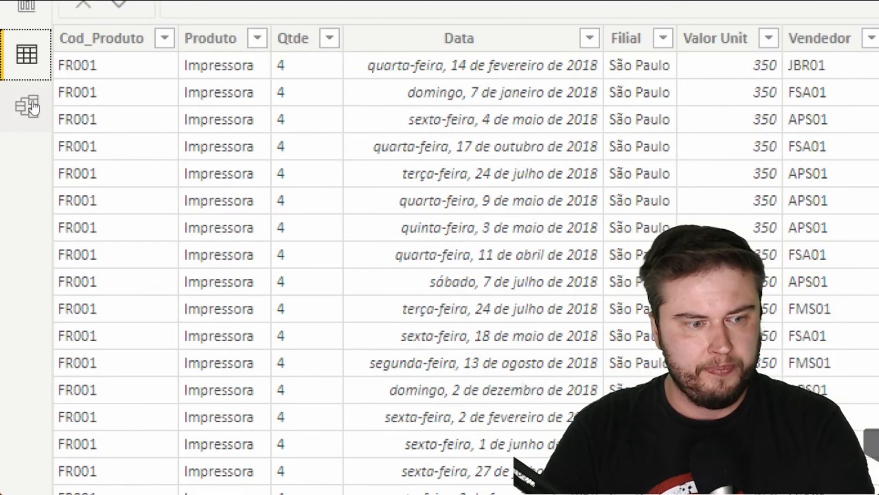
pyautogui.click(27, 107)
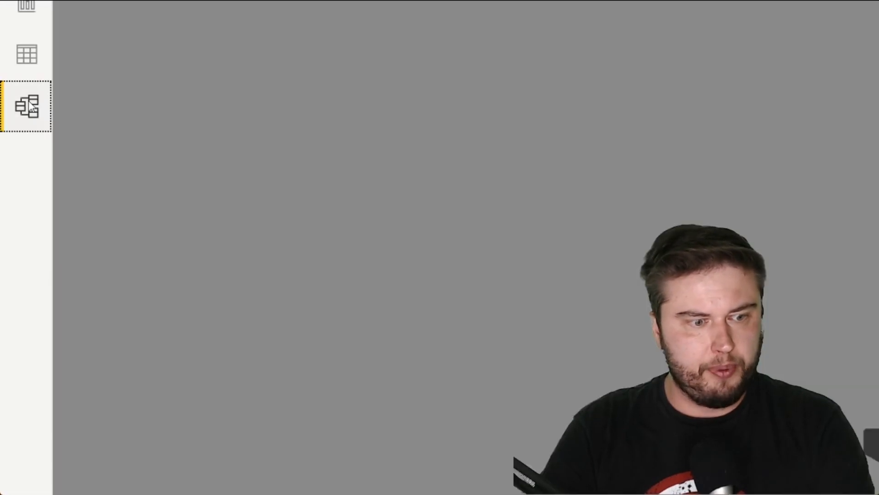
pyautogui.moveTo(341, 306); pyautogui.dragTo(355, 365)
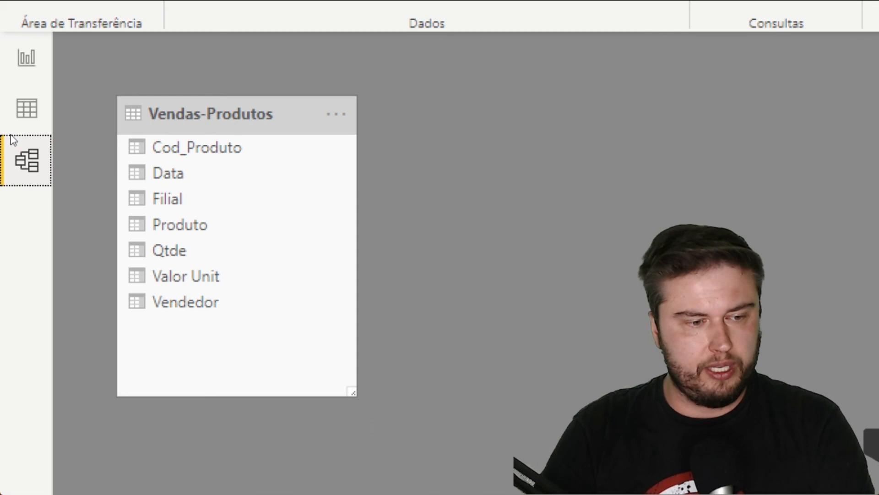
# Add a calculated column to the Vendas-Produtos table in the data view and name it Faturamento
pyautogui.click(28, 103)
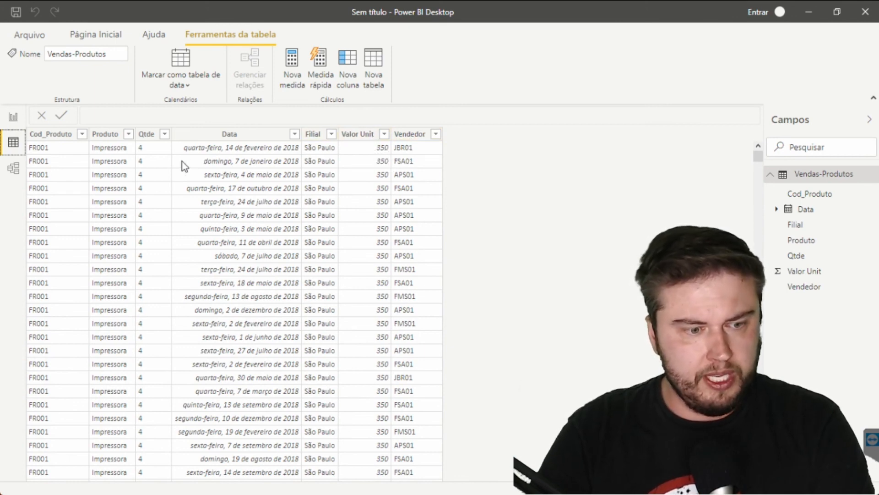
pyautogui.click(424, 133)
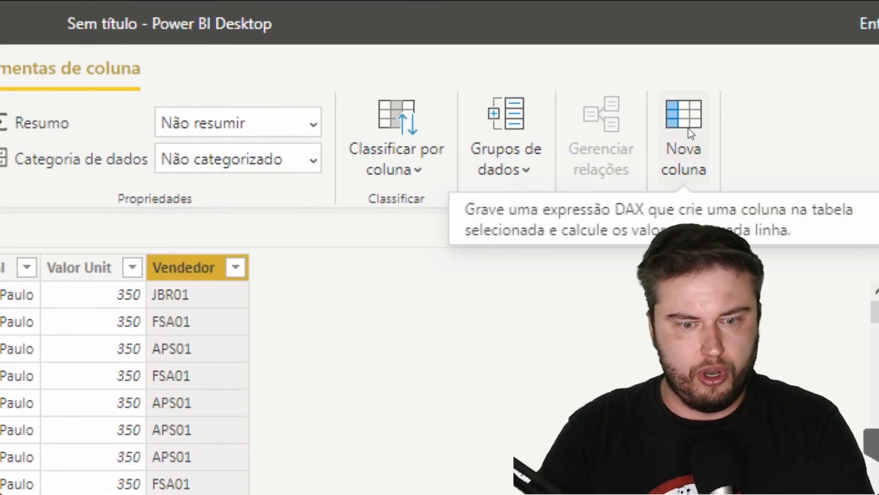
pyautogui.click(688, 129)
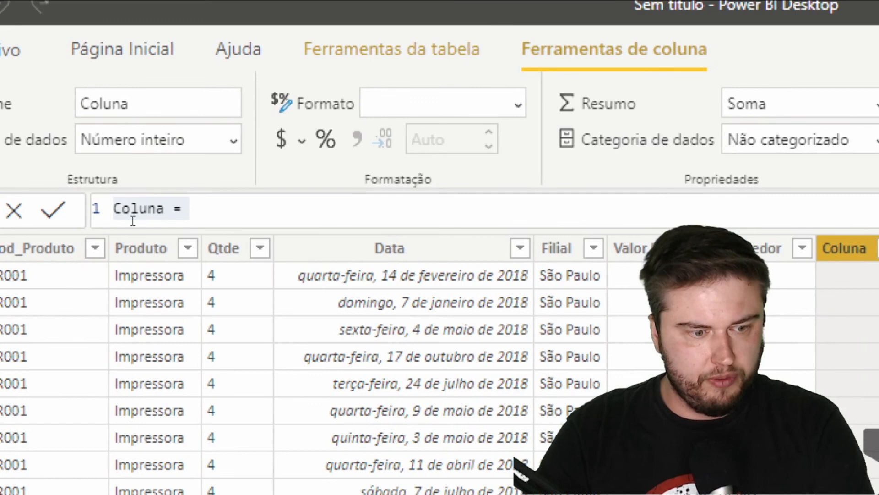
pyautogui.doubleClick(143, 207)
pyautogui.write('Faturame')
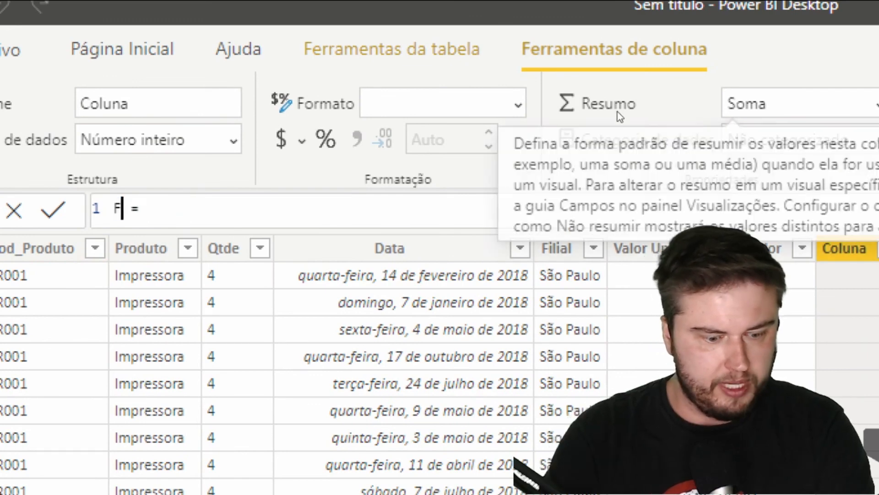
pyautogui.write('nto')
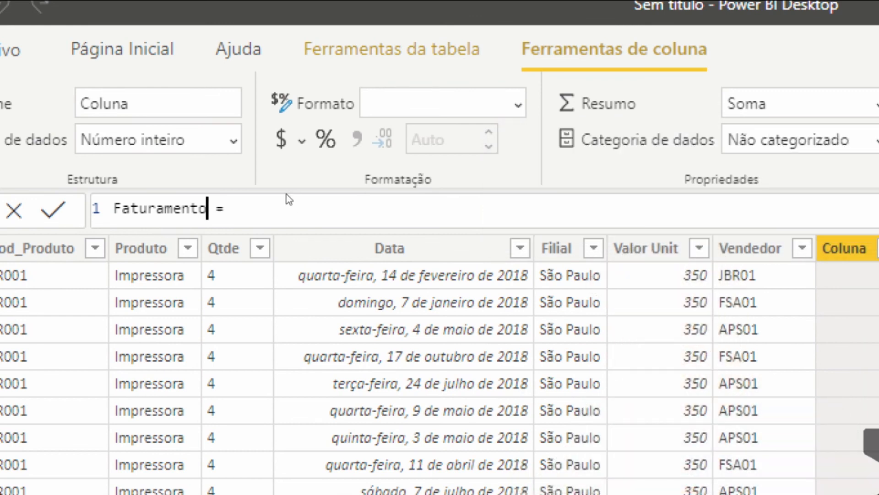
# Begin the Faturamento formula with 'Vendas-Produtos'[Qtde]* and try to pick a Valor Unit cell as the second factor
pyautogui.click(299, 206)
pyautogui.write('Qtde')
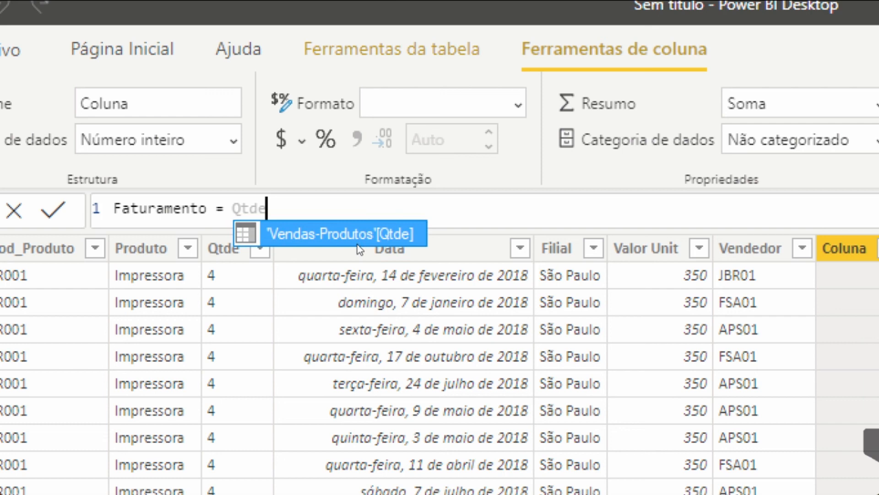
pyautogui.click(356, 240)
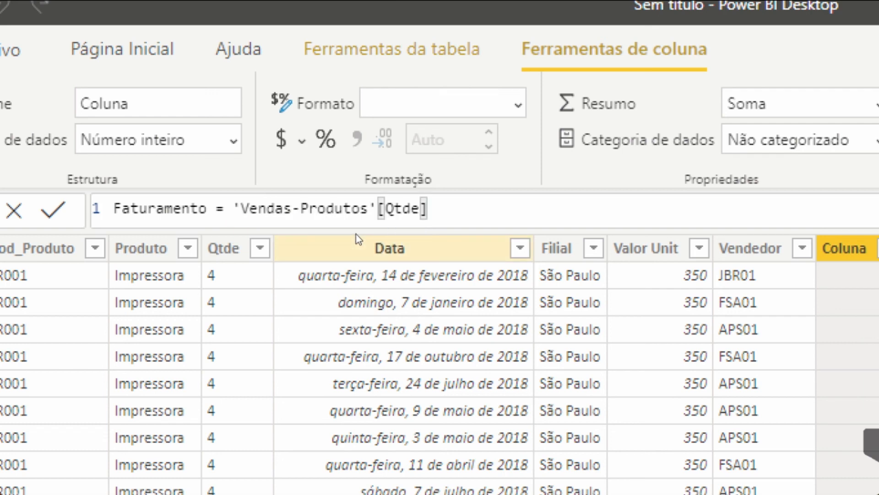
pyautogui.write('*')
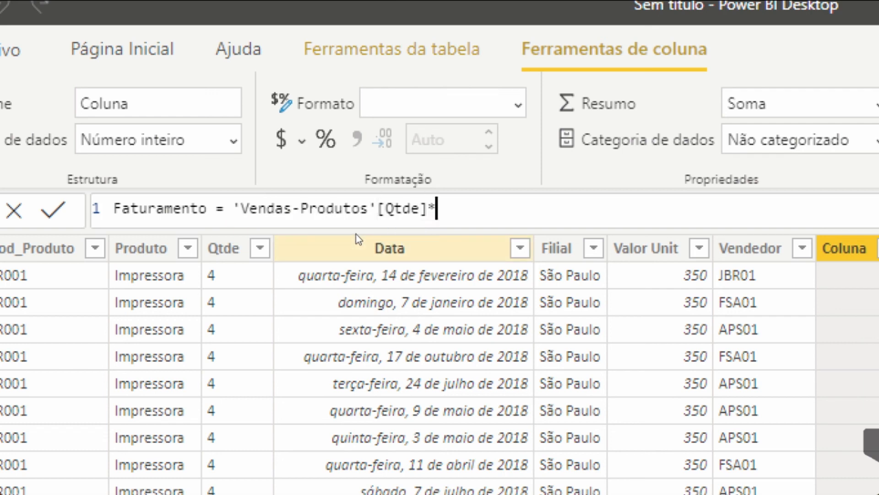
pyautogui.click(689, 277)
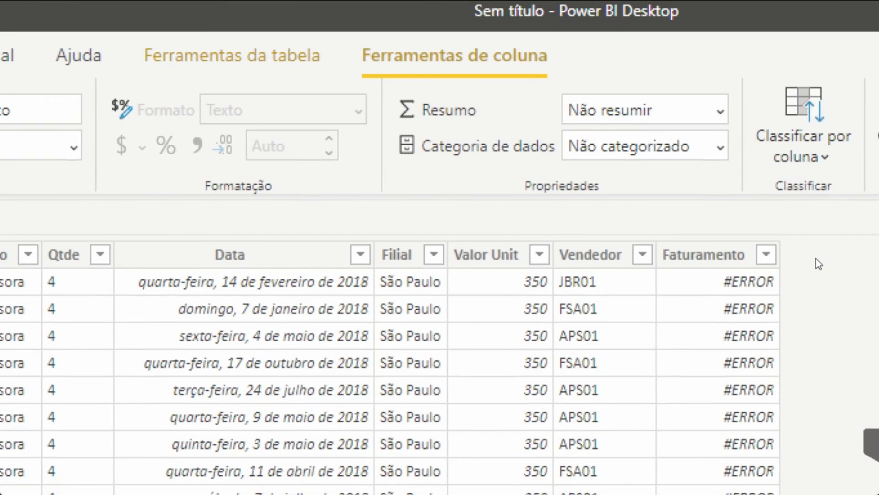
# Complete the Faturamento formula with 'Vendas-Produtos'[Valor Unit] as the second factor and commit it
pyautogui.click(750, 290)
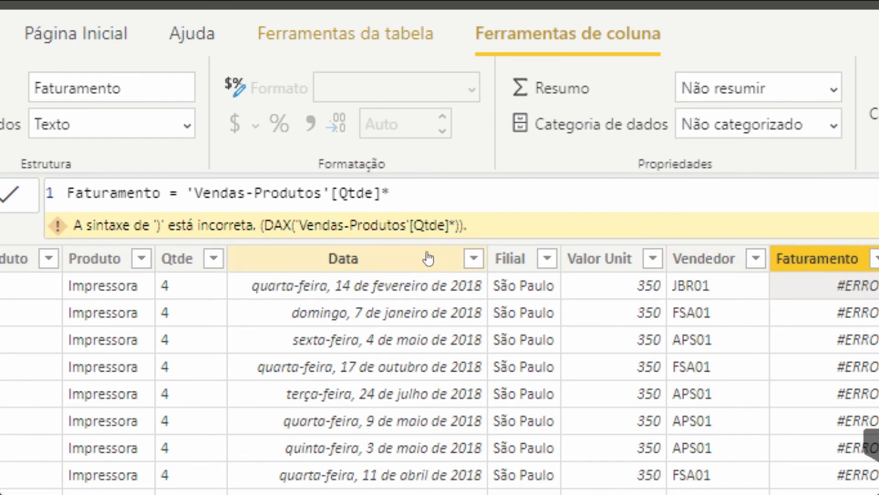
pyautogui.write('Unit')
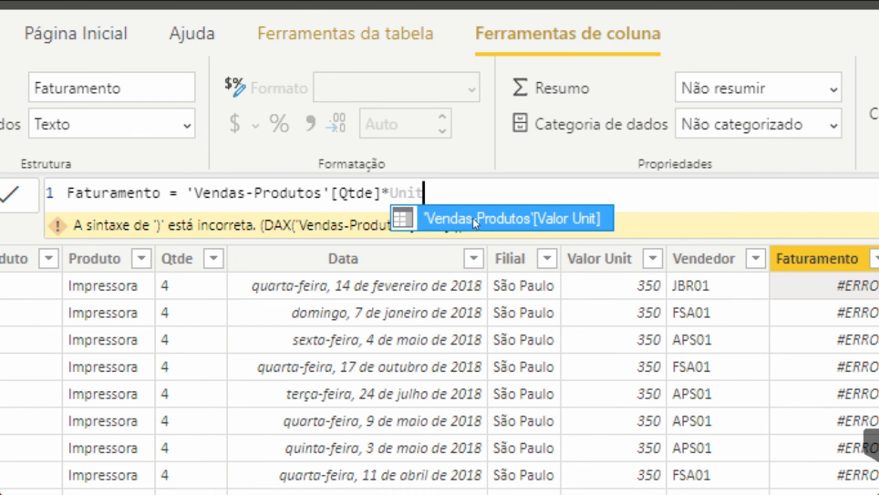
pyautogui.click(473, 218)
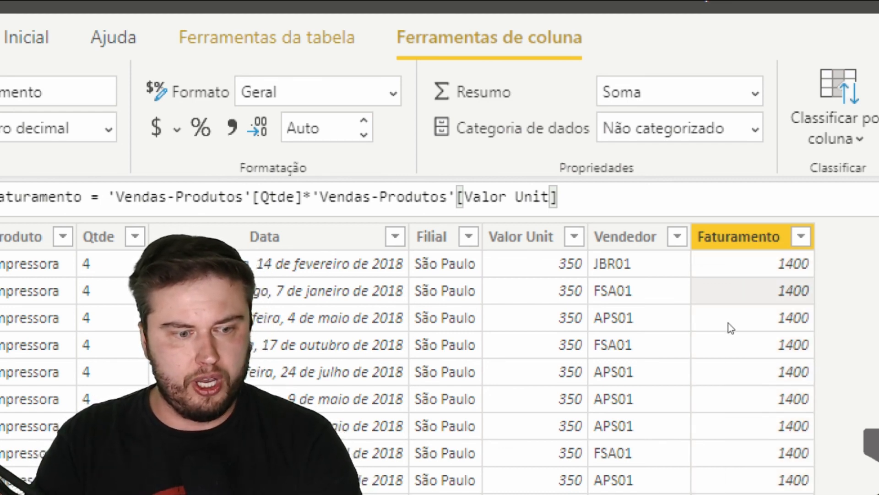
# Check the calculated Faturamento values against the Valor Unit and Qtde columns
pyautogui.click(537, 249)
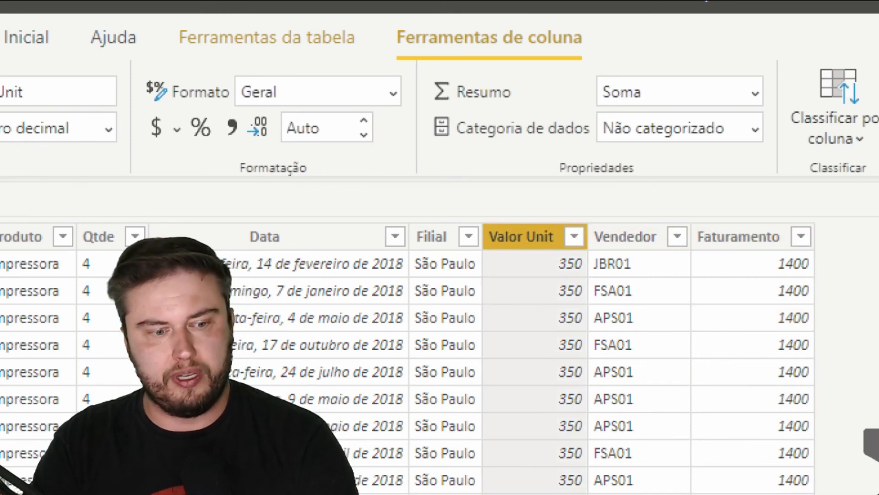
pyautogui.click(108, 239)
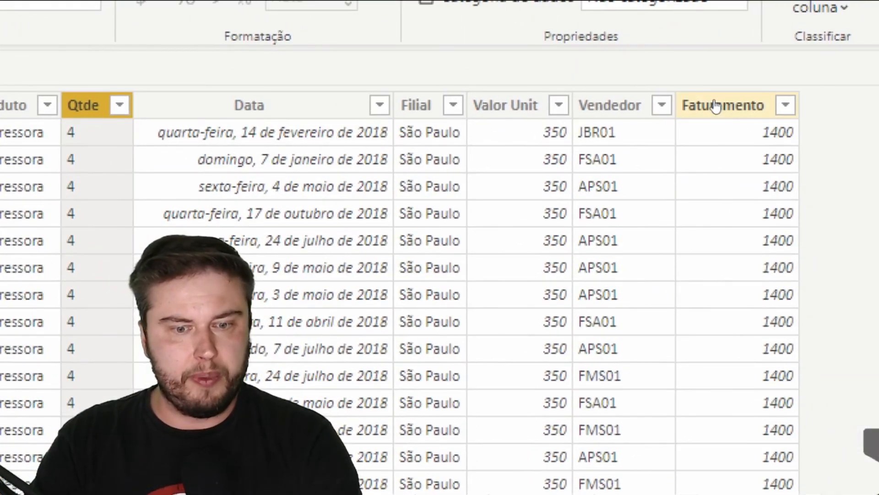
pyautogui.click(755, 94)
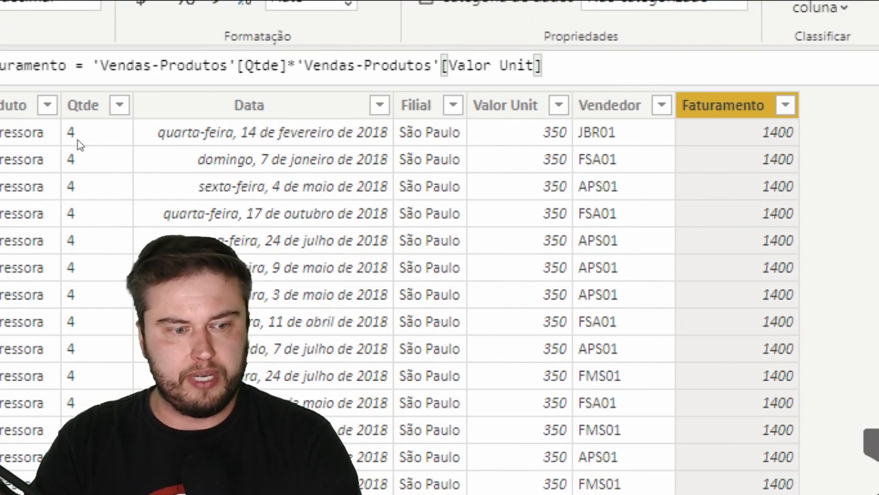
pyautogui.click(783, 130)
pyautogui.click(774, 159)
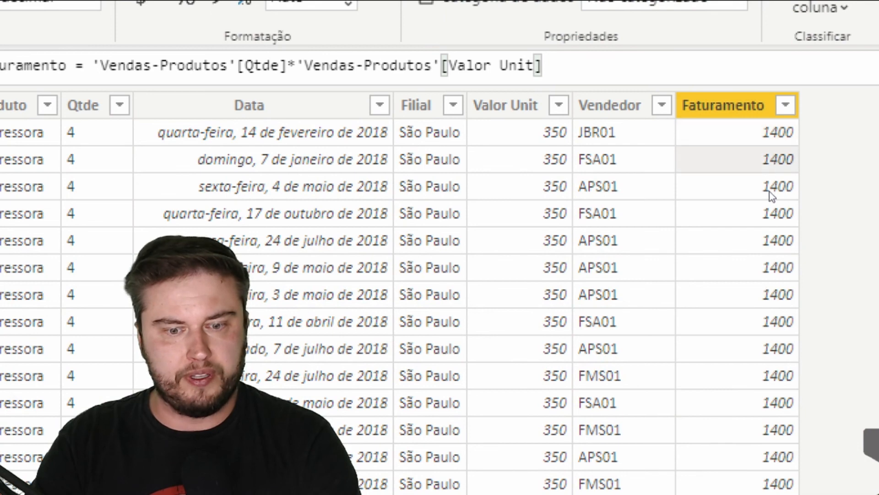
pyautogui.click(770, 193)
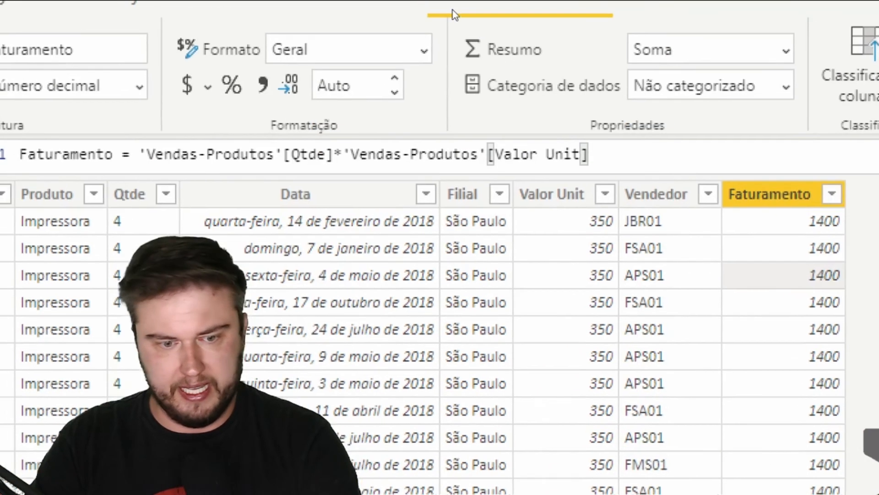
# Format the Valor Unit column as Moeda with 2 decimal places
pyautogui.click(520, 103)
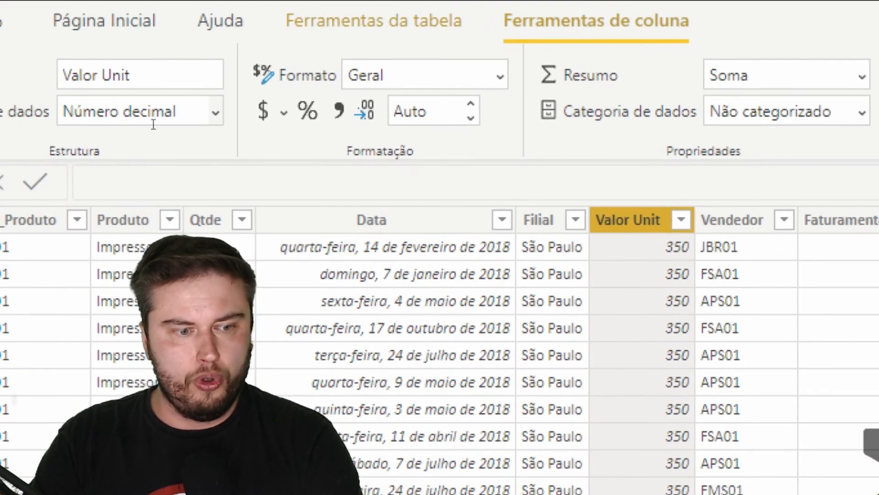
pyautogui.click(501, 76)
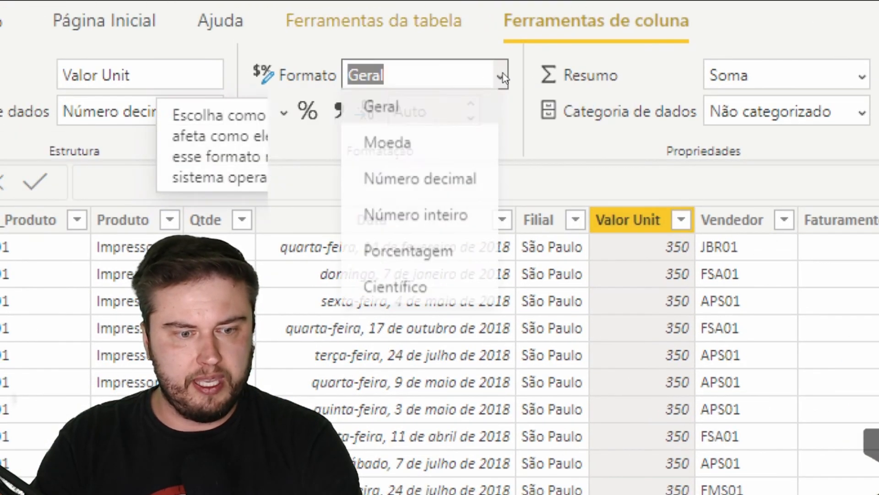
pyautogui.click(472, 141)
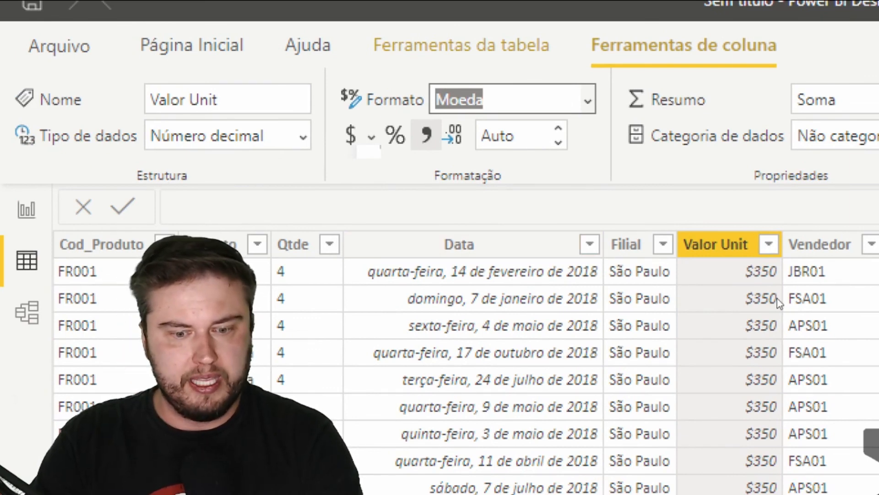
pyautogui.click(517, 134)
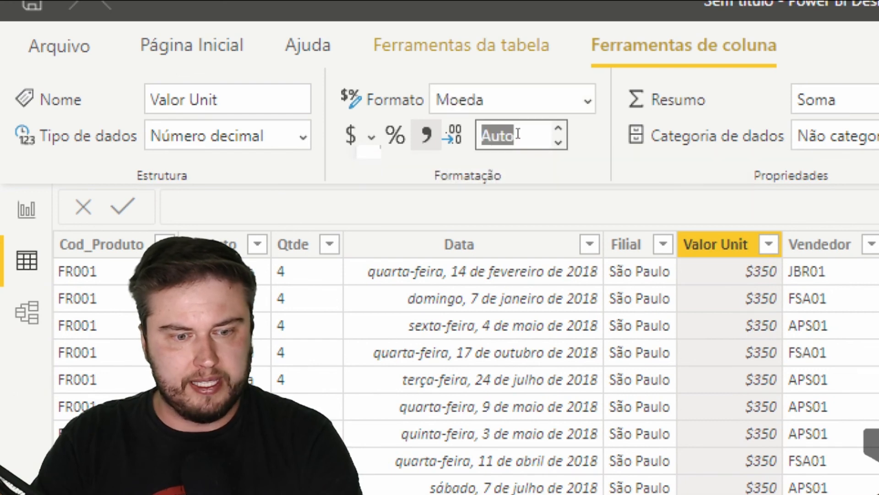
pyautogui.write('2')
pyautogui.press('Return')
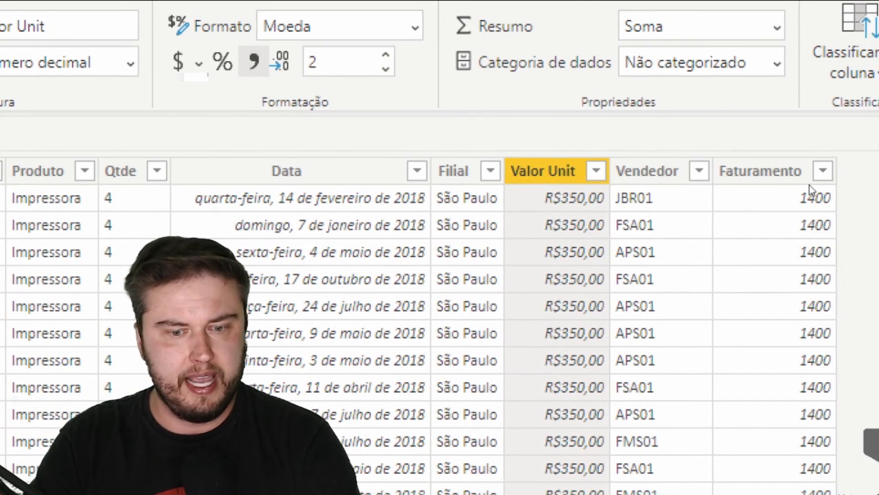
# Format the Faturamento column as Moeda with 2 decimal places
pyautogui.click(806, 198)
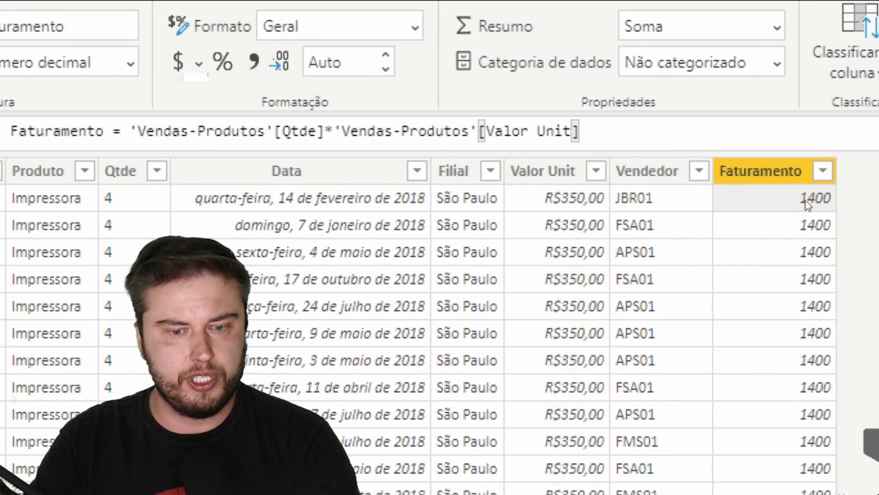
pyautogui.click(414, 28)
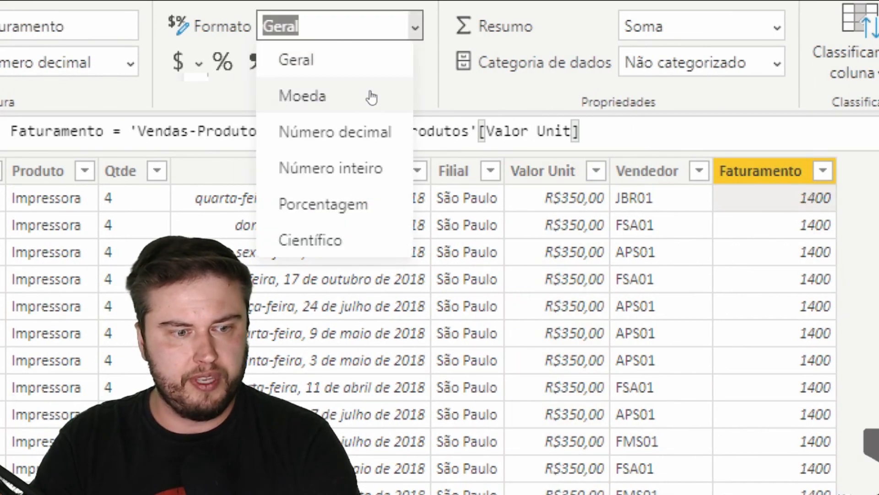
pyautogui.click(336, 76)
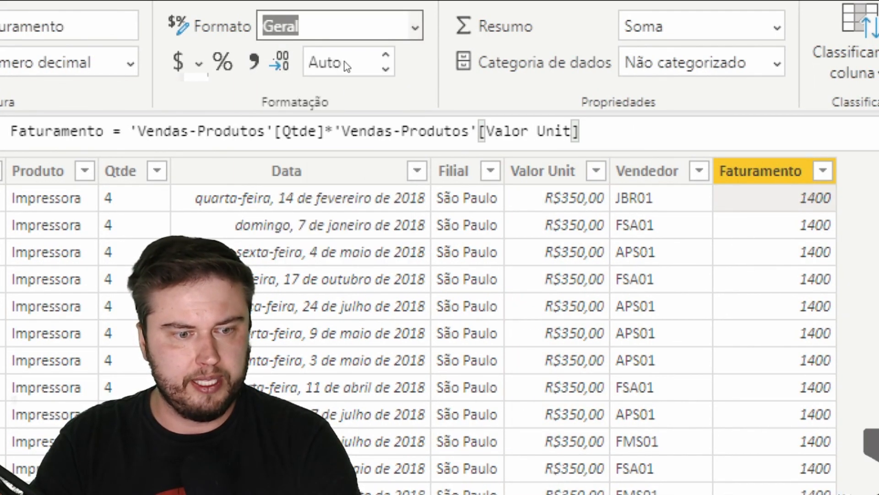
pyautogui.click(344, 64)
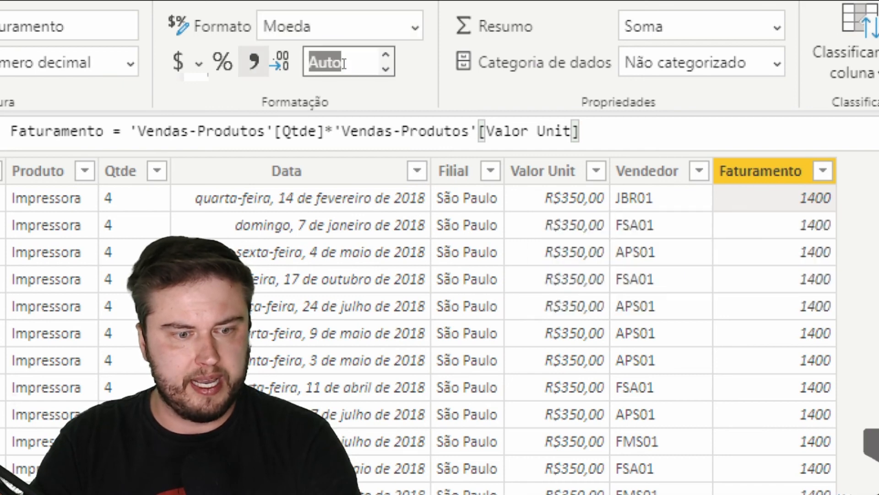
pyautogui.write('2')
pyautogui.press('Return')
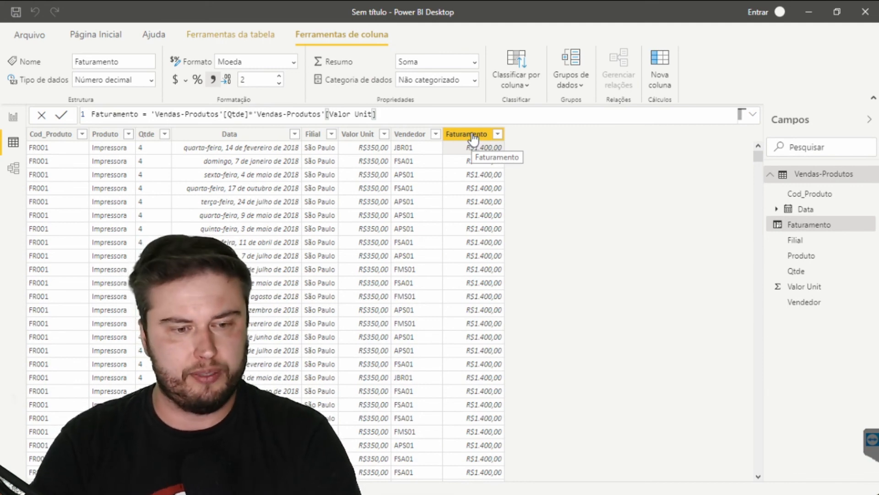
# Save the file as a Power BI file named "aula power bi youtube"
pyautogui.click(15, 13)
pyautogui.moveTo(317, 81); pyautogui.dragTo(559, 78)
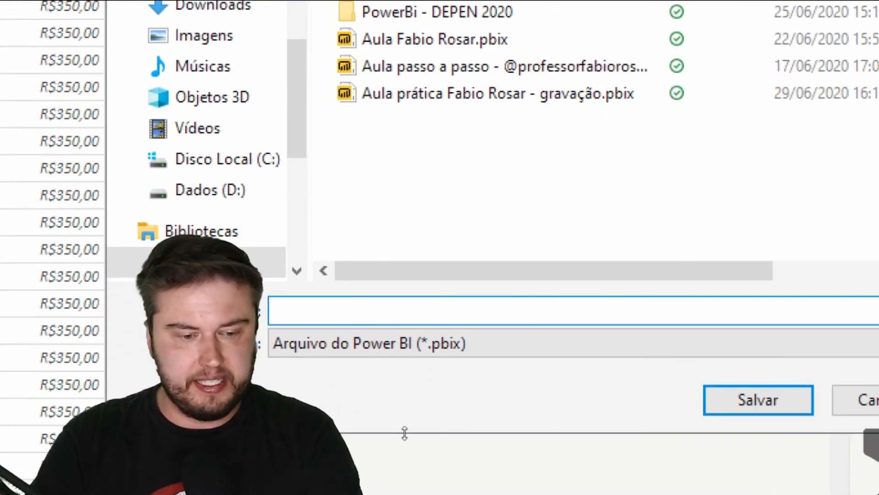
pyautogui.write('Aula ')
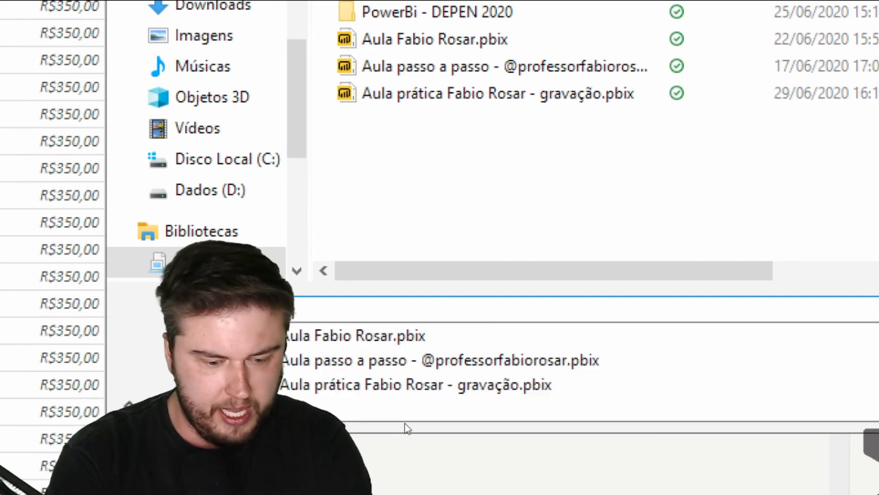
pyautogui.write('power b')
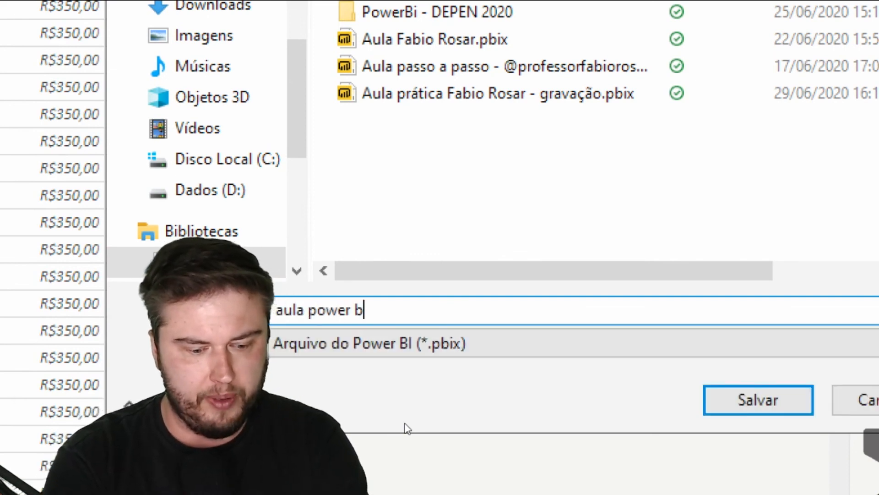
pyautogui.write('i youtube')
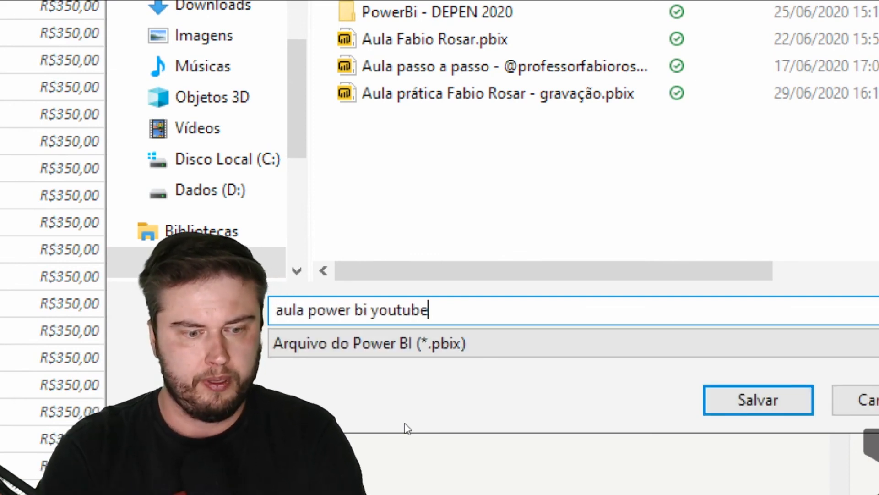
pyautogui.press('Return')
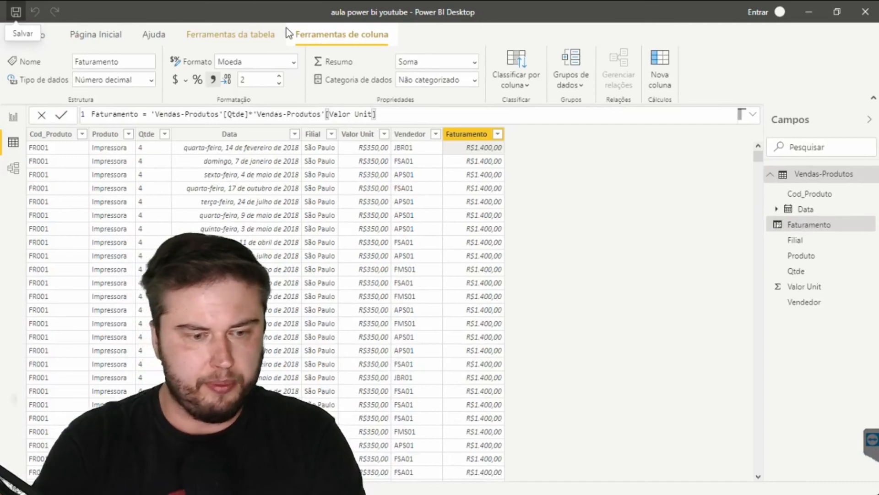
# Select the Data column of Vendas-Produtos and open the query in the Power Query Editor
pyautogui.click(321, 148)
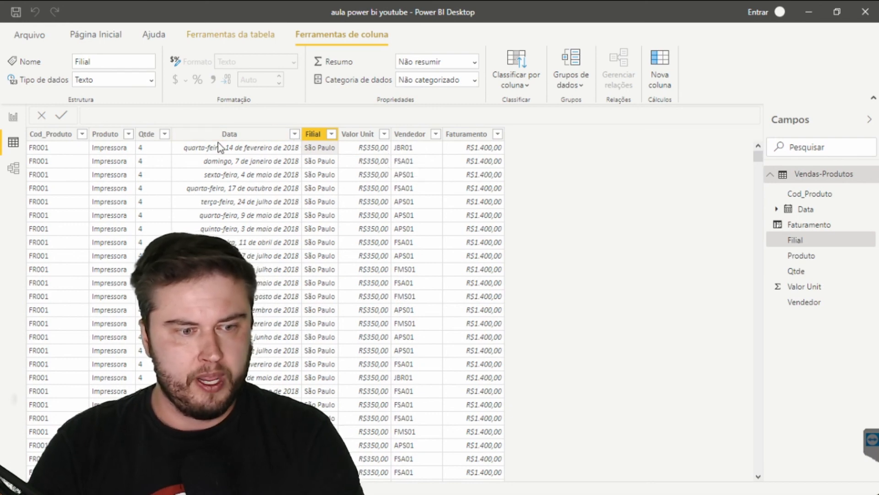
pyautogui.click(229, 134)
pyautogui.click(118, 35)
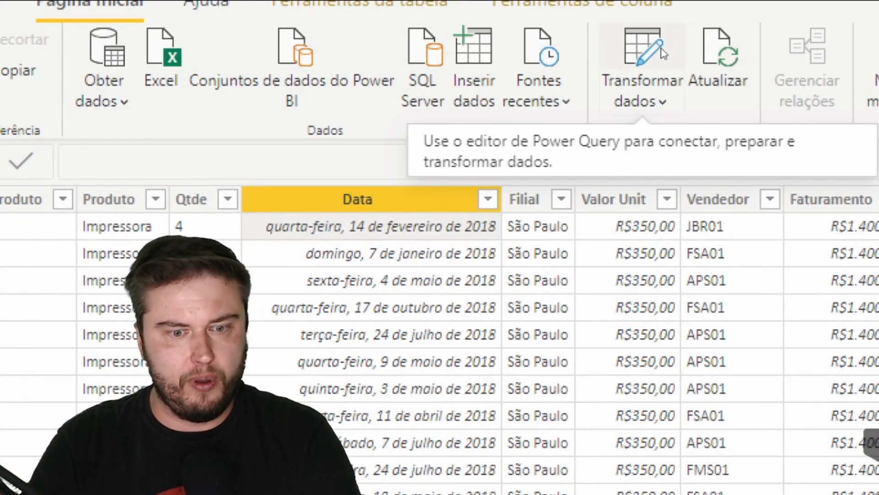
pyautogui.click(663, 52)
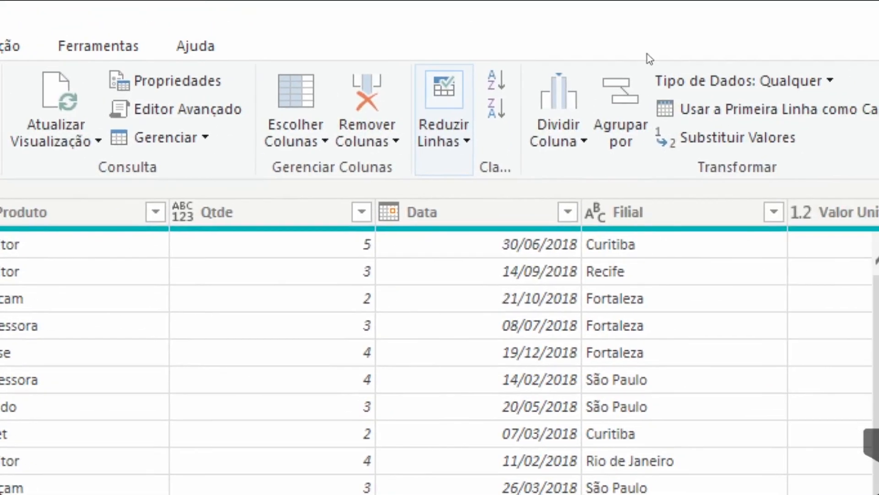
# Add a new column with the month number (Mês) extracted from the Data column
pyautogui.click(96, 45)
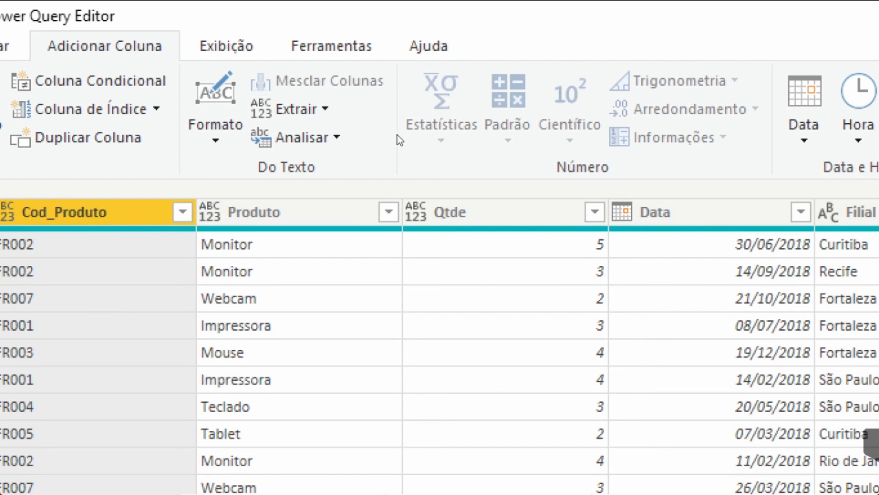
pyautogui.click(650, 218)
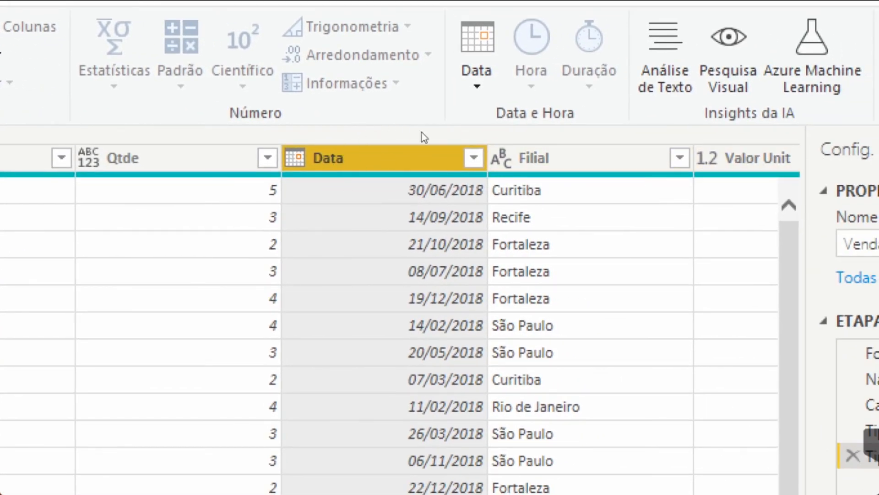
pyautogui.click(476, 68)
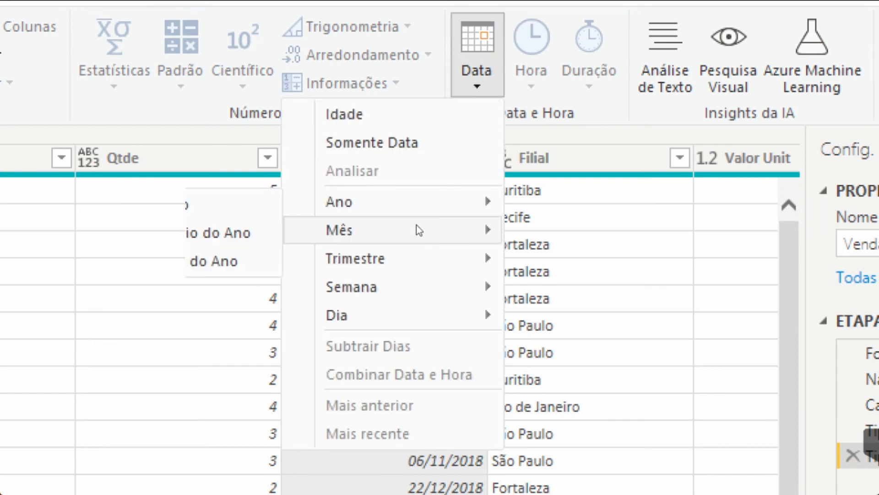
pyautogui.moveTo(417, 228)
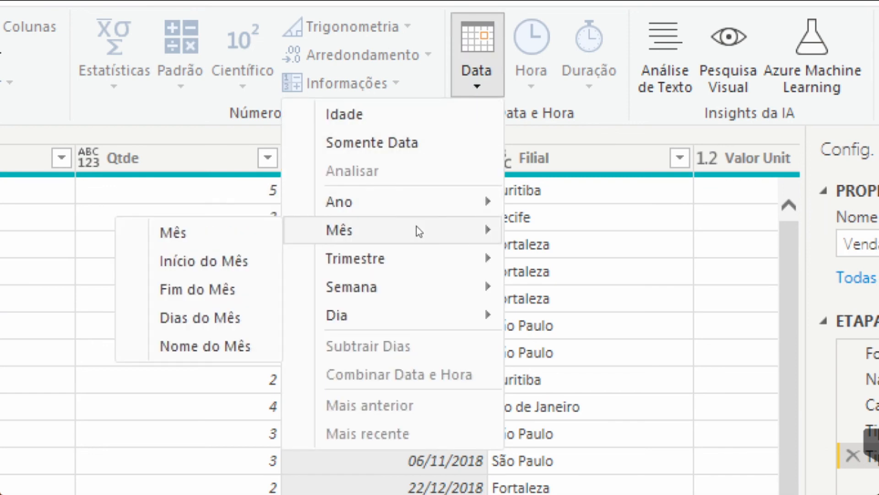
pyautogui.click(231, 234)
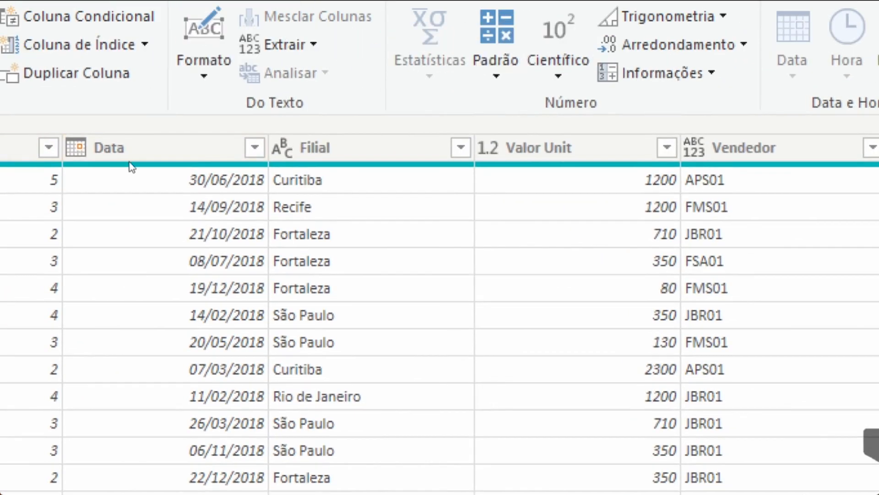
# Add a new column with the year (Ano) extracted from the Data column, and close and apply the query changes
pyautogui.click(128, 145)
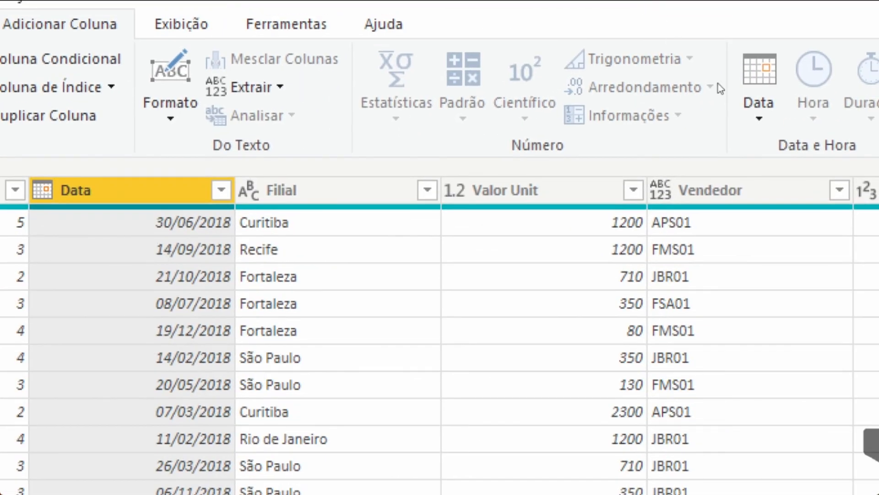
pyautogui.click(759, 113)
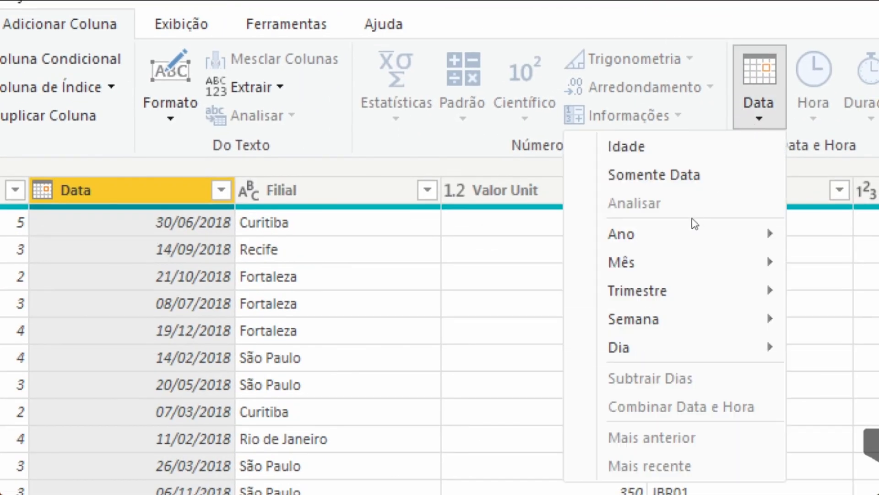
pyautogui.moveTo(686, 238)
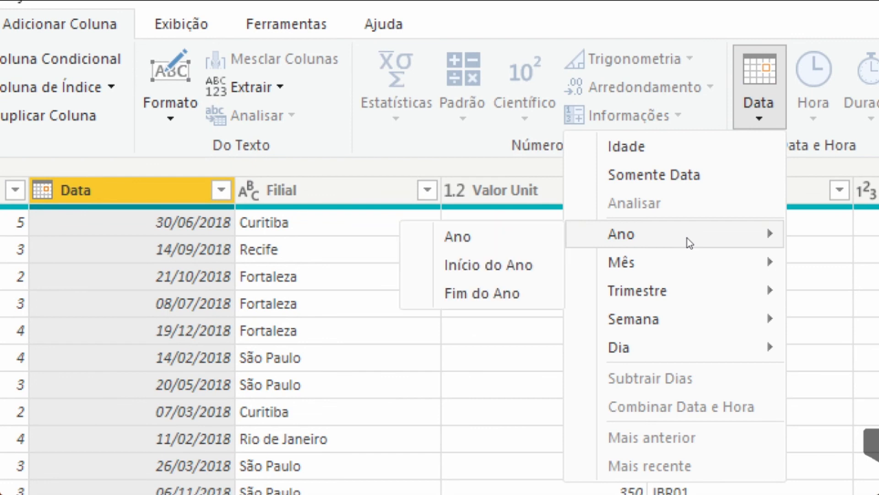
pyautogui.click(457, 237)
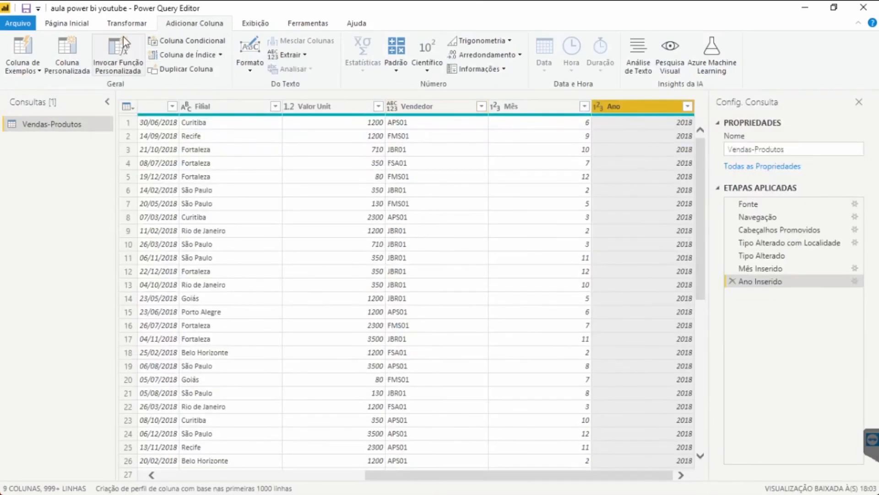
pyautogui.click(73, 22)
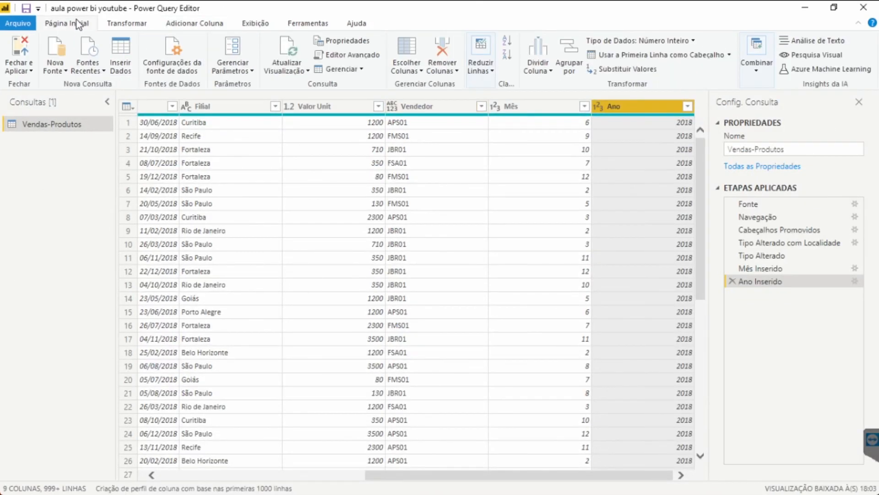
pyautogui.click(29, 51)
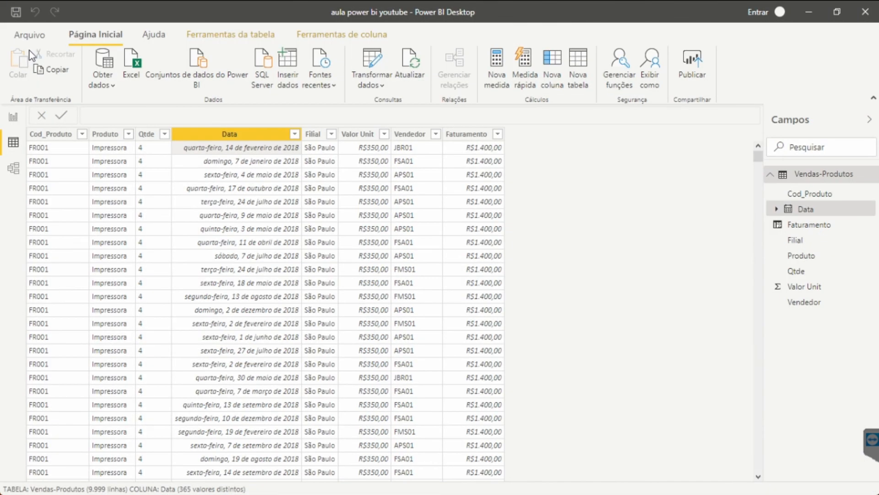